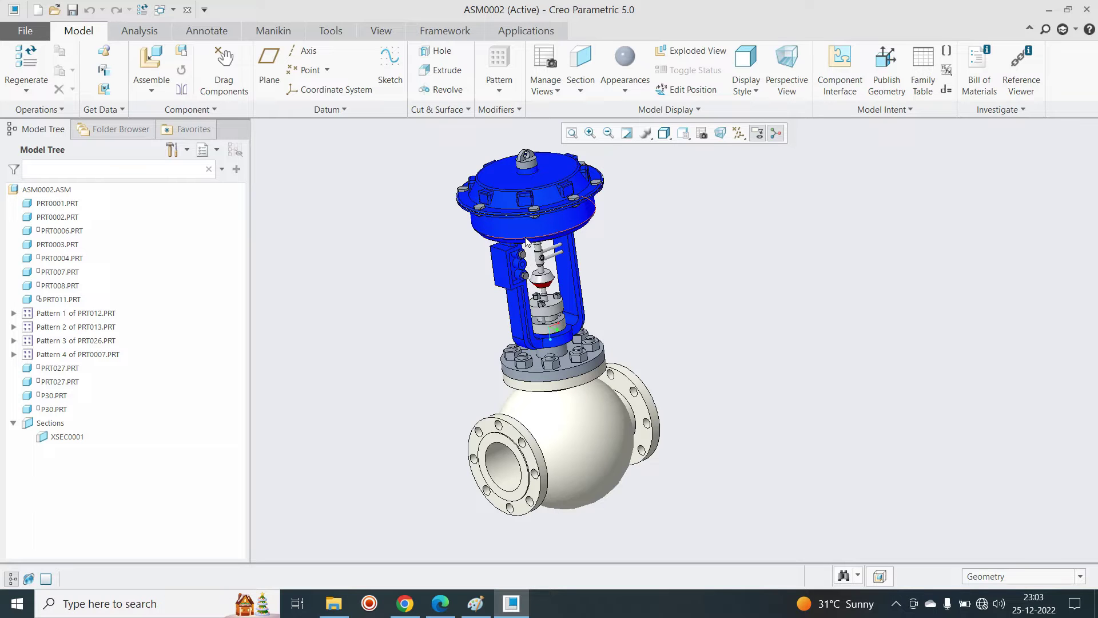
Select actuator casing PRT0003 and set its component display style to Transparent
{"action": "scroll", "coordinate": [480, 280], "scroll_direction": "up", "scroll_amount": 1}
{"action": "scroll", "coordinate": [479, 280], "scroll_direction": "down", "scroll_amount": 1}
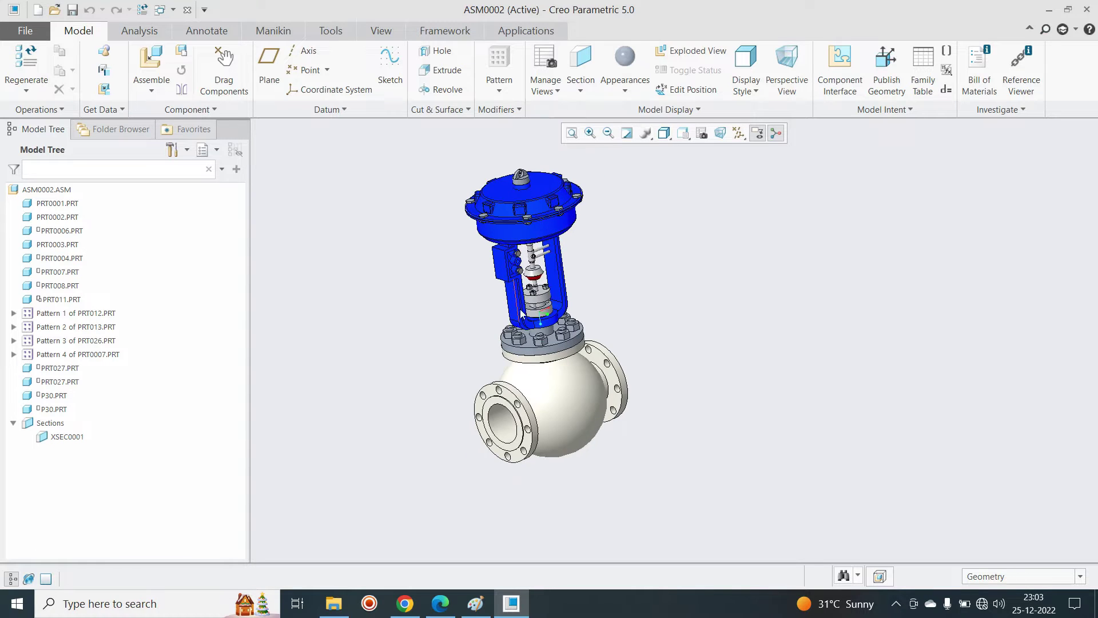
{"action": "left_click", "coordinate": [376, 32]}
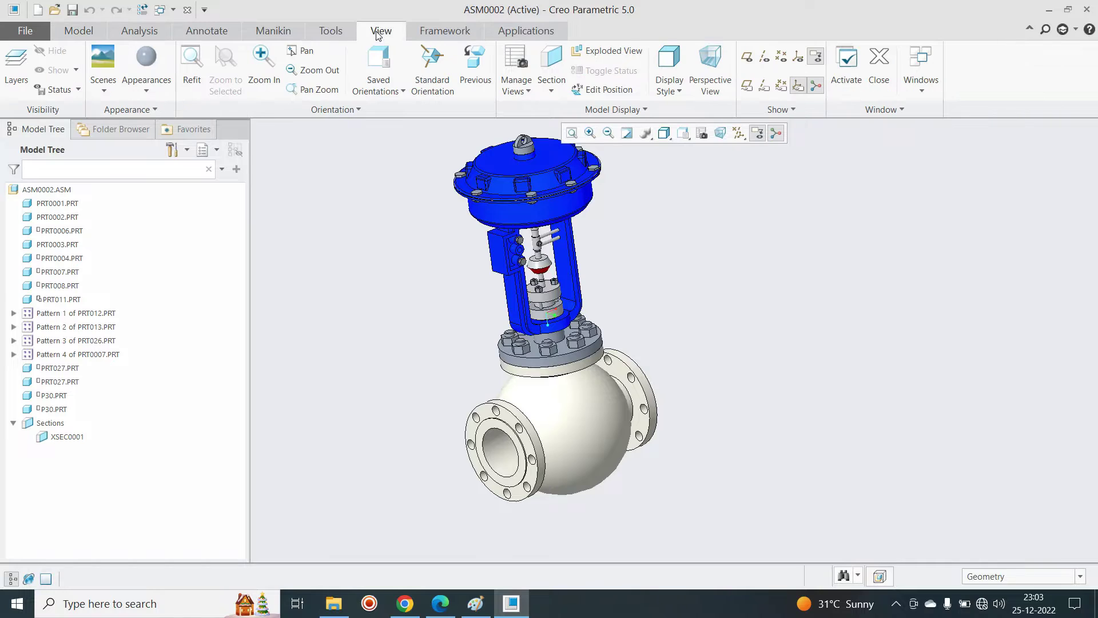
{"action": "left_click", "coordinate": [633, 111]}
{"action": "scroll", "coordinate": [500, 234], "scroll_direction": "down", "scroll_amount": 2}
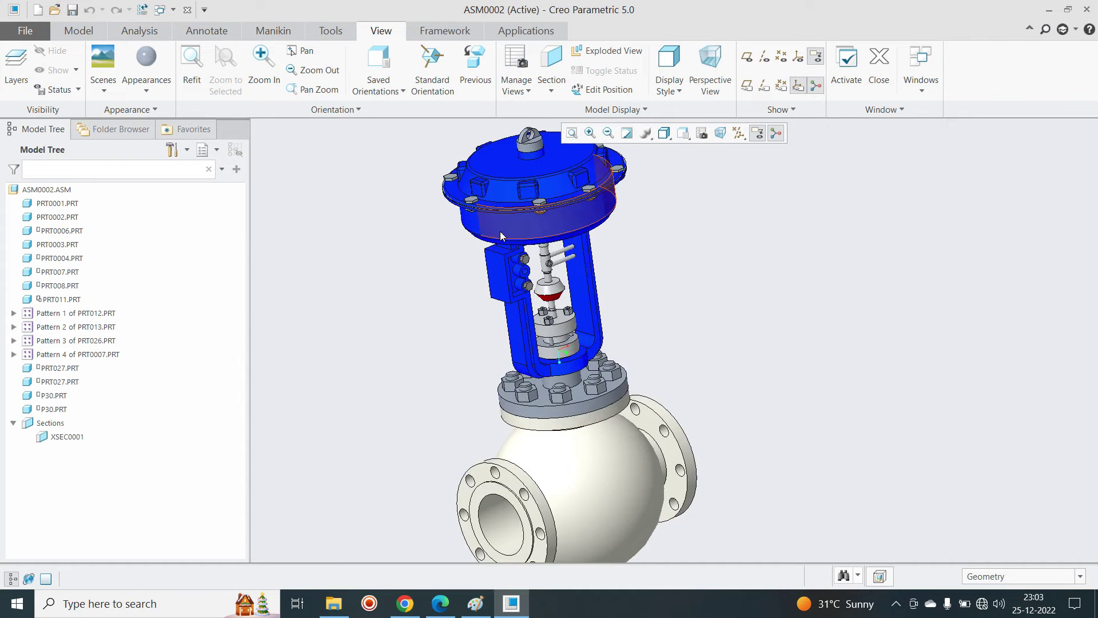
{"action": "left_click", "coordinate": [500, 234]}
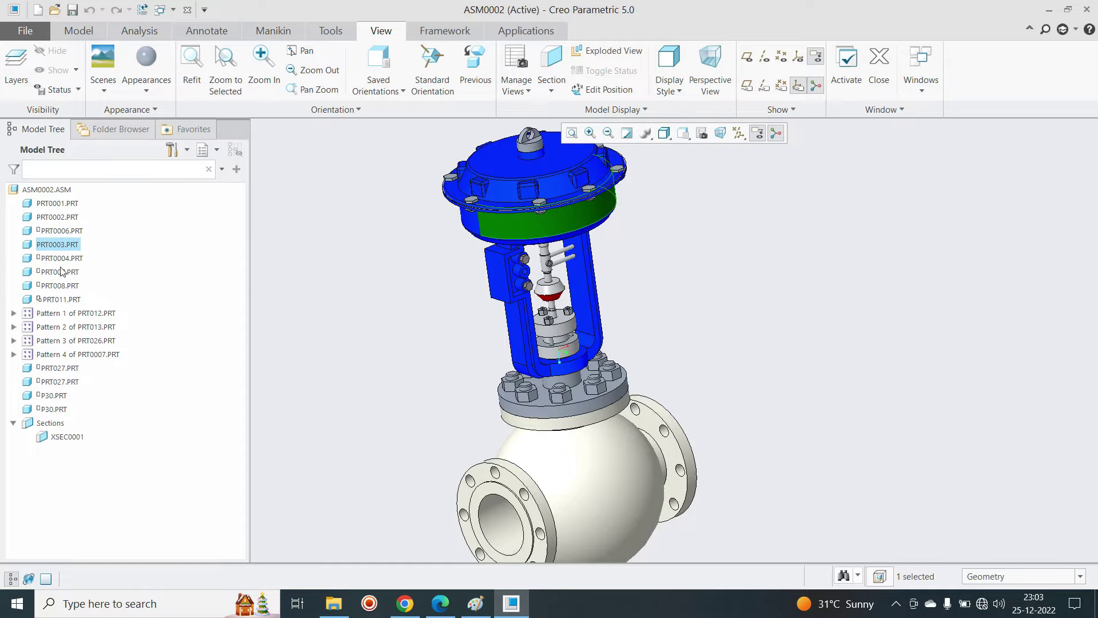
{"action": "scroll", "coordinate": [455, 273], "scroll_direction": "up", "scroll_amount": 3}
{"action": "scroll", "coordinate": [504, 238], "scroll_direction": "down", "scroll_amount": 3}
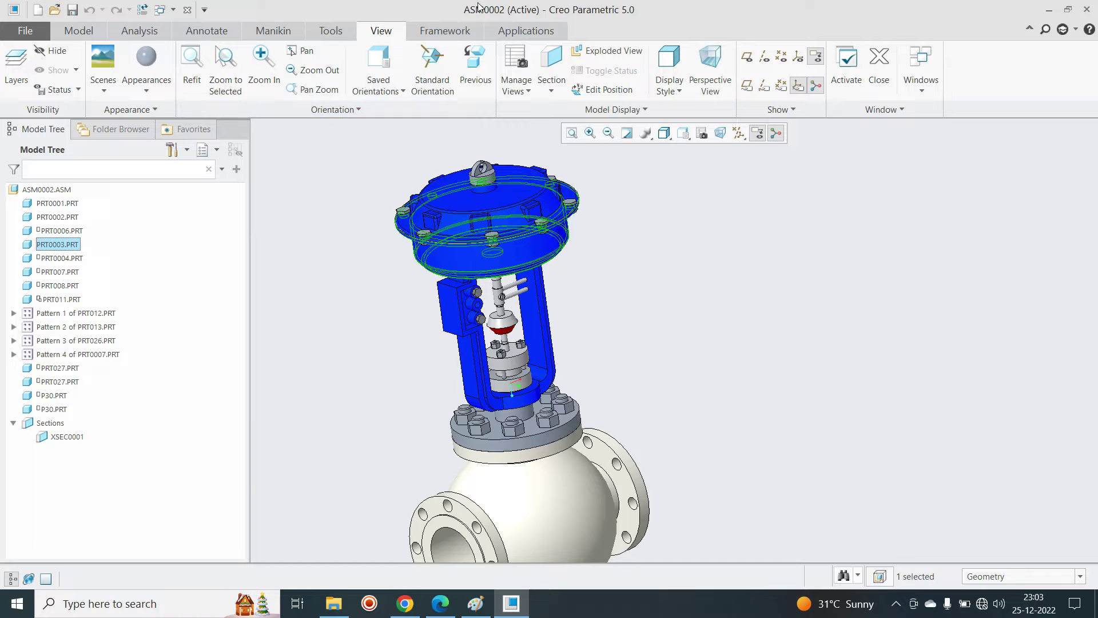
{"action": "left_click", "coordinate": [615, 112]}
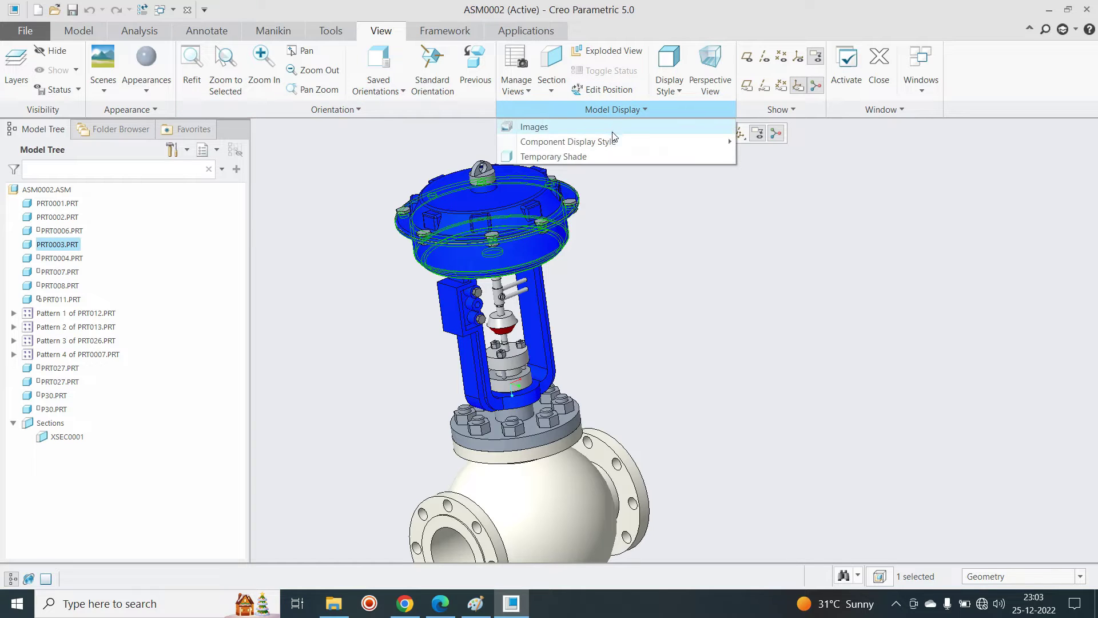
{"action": "mouse_move", "coordinate": [542, 148]}
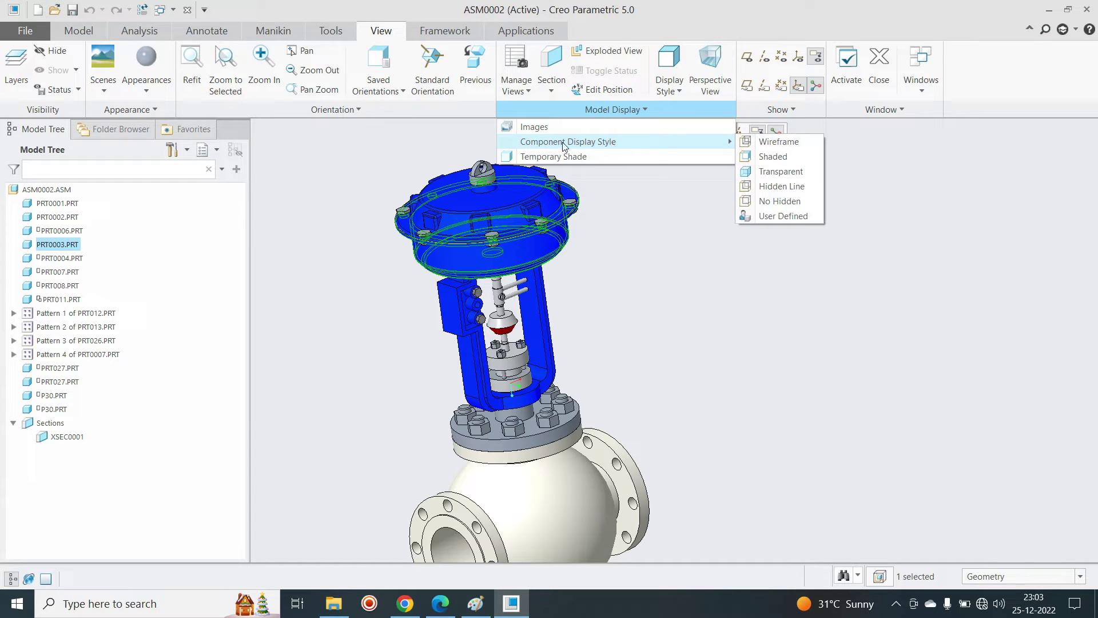
{"action": "left_click", "coordinate": [781, 172]}
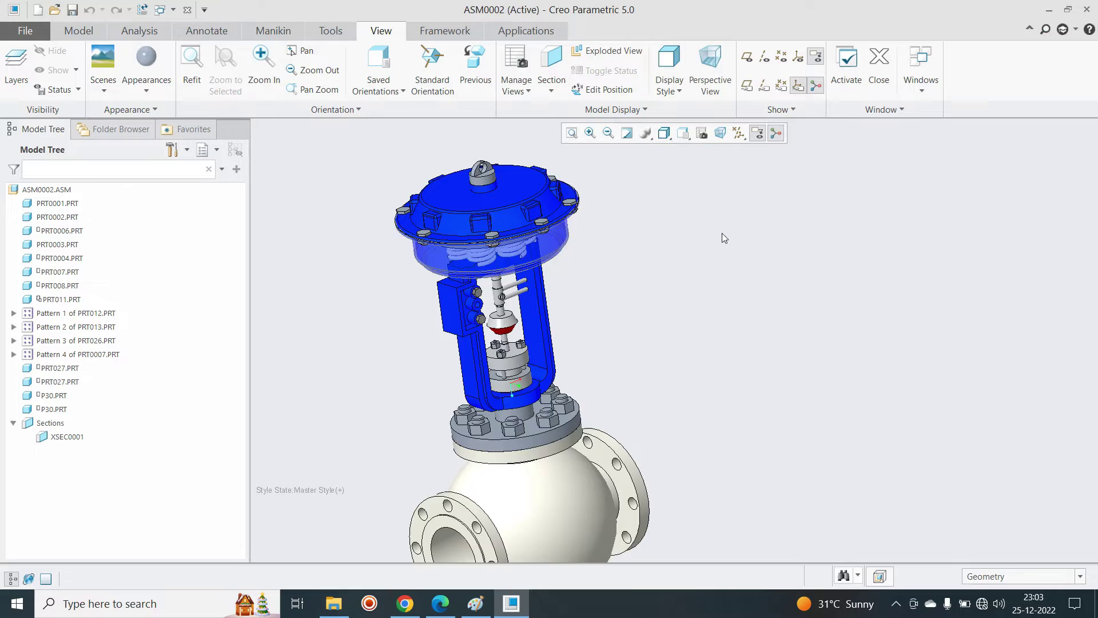
Orbit the valve to inspect the transparent casing from below and around the flange bolt ring
{"action": "scroll", "coordinate": [614, 242], "scroll_direction": "up", "scroll_amount": 3}
{"action": "mouse_move", "coordinate": [613, 241]}
{"action": "middle_mouse_down"}
{"action": "mouse_move", "coordinate": [480, 192]}
{"action": "mouse_move", "coordinate": [515, 215]}
{"action": "mouse_move", "coordinate": [503, 202]}
{"action": "middle_mouse_up"}
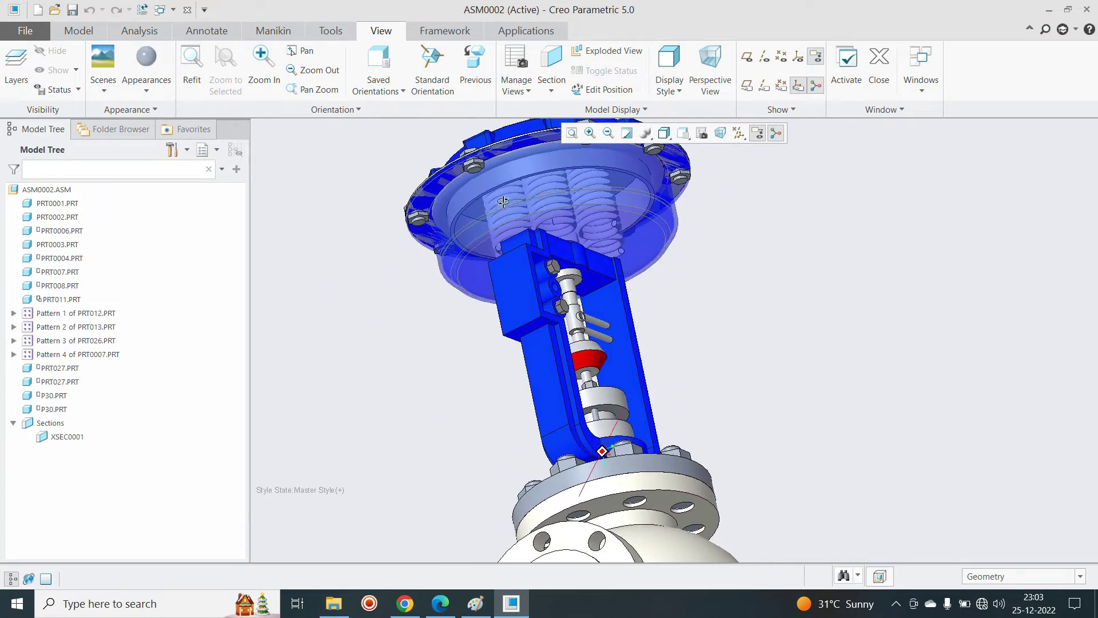
{"action": "scroll", "coordinate": [504, 202], "scroll_direction": "down", "scroll_amount": 2}
{"action": "scroll", "coordinate": [572, 203], "scroll_direction": "up", "scroll_amount": 6}
{"action": "middle_click_drag", "start_coordinate": [568, 212], "coordinate": [607, 281]}
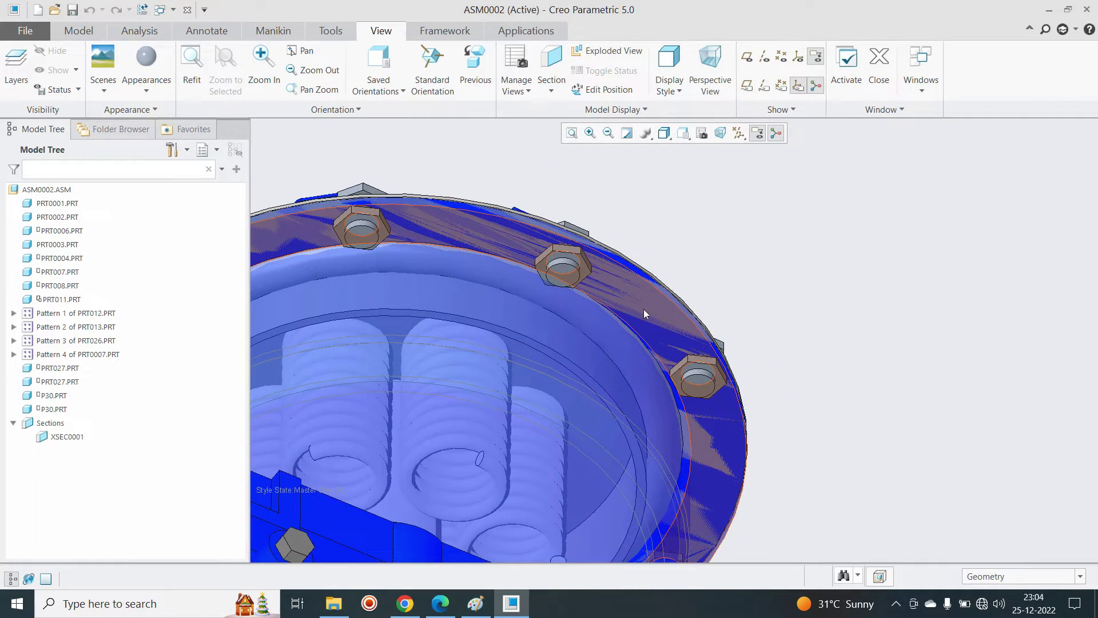
{"action": "scroll", "coordinate": [652, 323], "scroll_direction": "down", "scroll_amount": 3}
{"action": "middle_click_drag", "start_coordinate": [671, 312], "coordinate": [693, 329]}
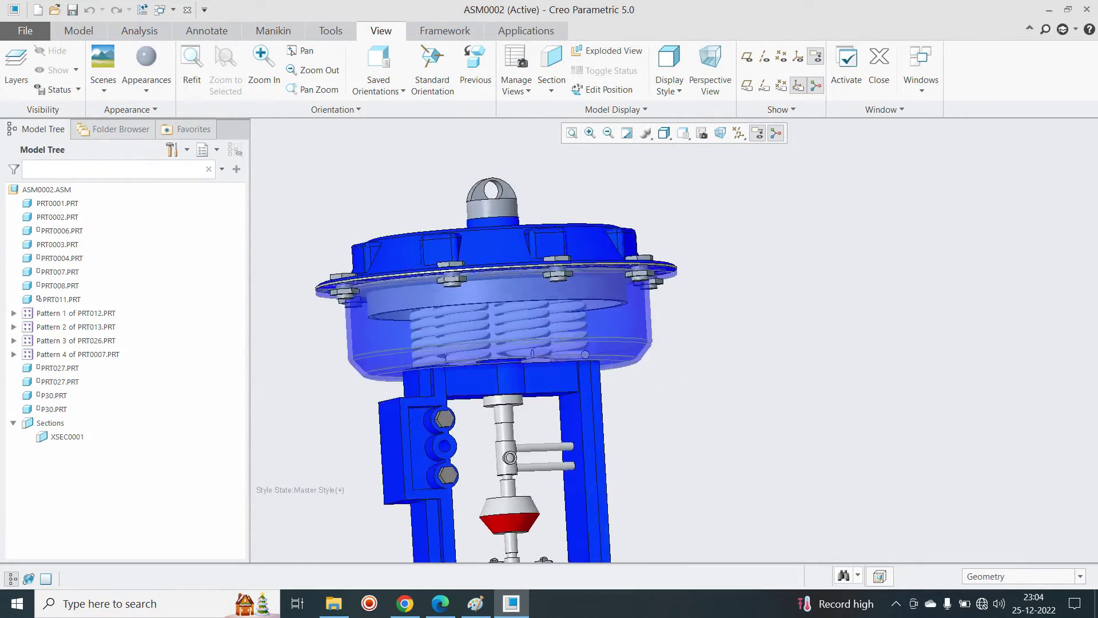
Turn the valve to a frontal upright view, then save and close ASM0002
{"action": "scroll", "coordinate": [550, 248], "scroll_direction": "down", "scroll_amount": 3}
{"action": "scroll", "coordinate": [551, 248], "scroll_direction": "up", "scroll_amount": 3}
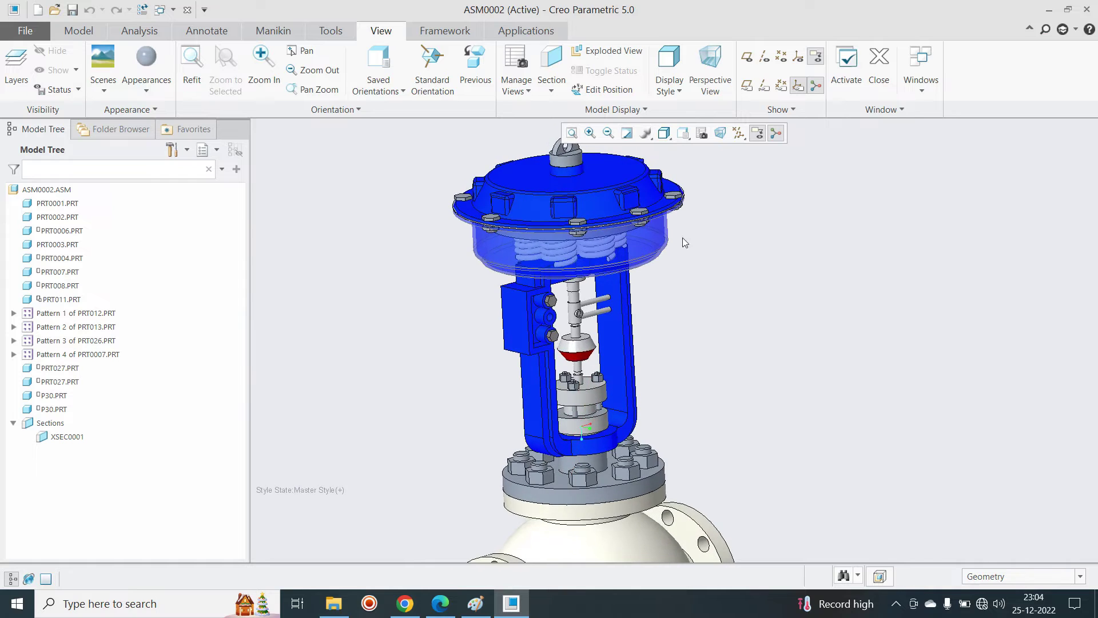
{"action": "middle_click_drag", "start_coordinate": [595, 263], "coordinate": [336, 166]}
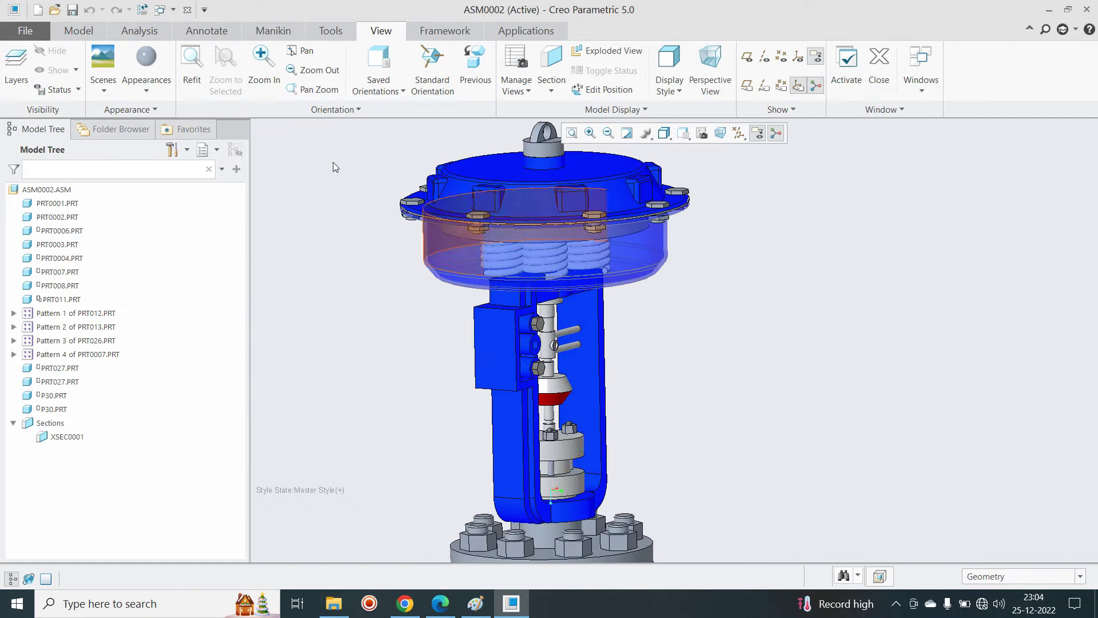
{"action": "left_click", "coordinate": [71, 10]}
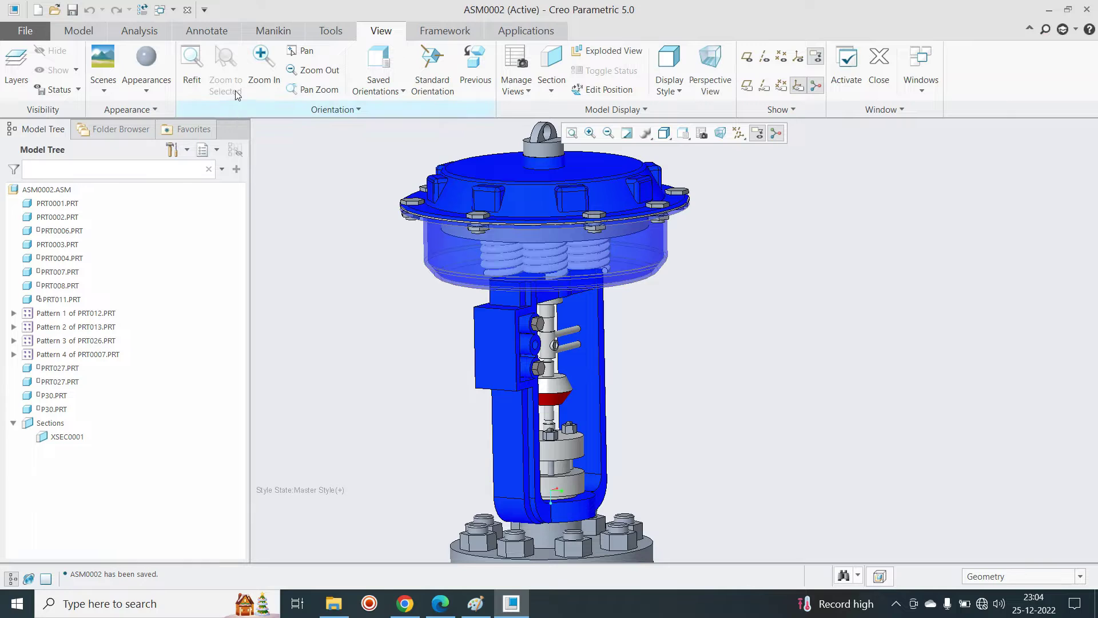
{"action": "left_click", "coordinate": [187, 10]}
Erase undisplayed objects from memory and reopen asm0002.asm from the previous folder
{"action": "left_click", "coordinate": [187, 71]}
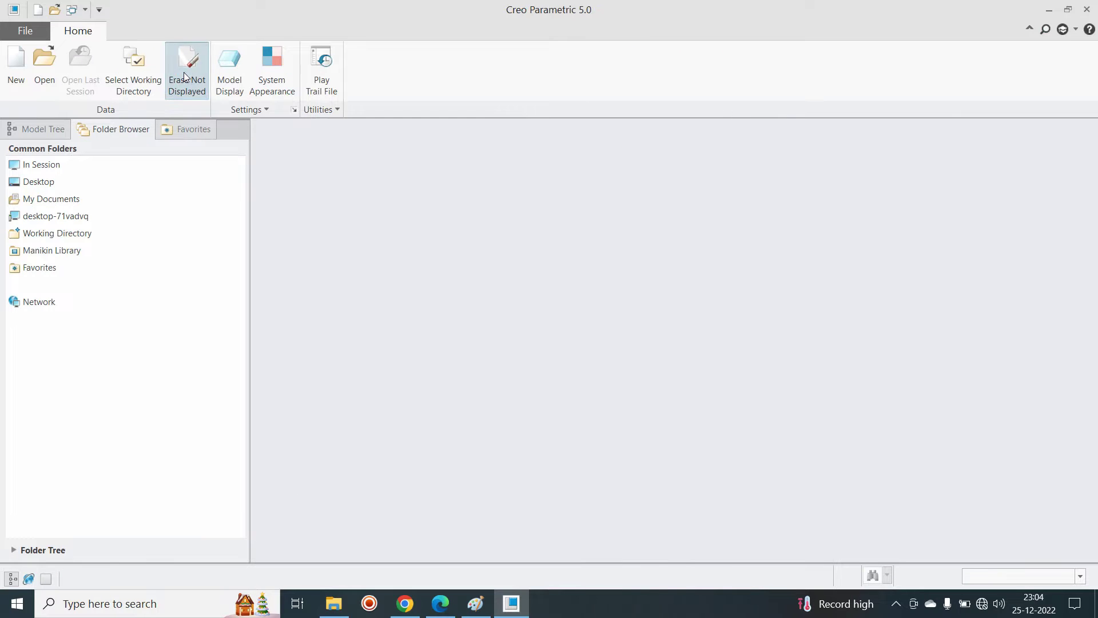
{"action": "key", "text": "Return"}
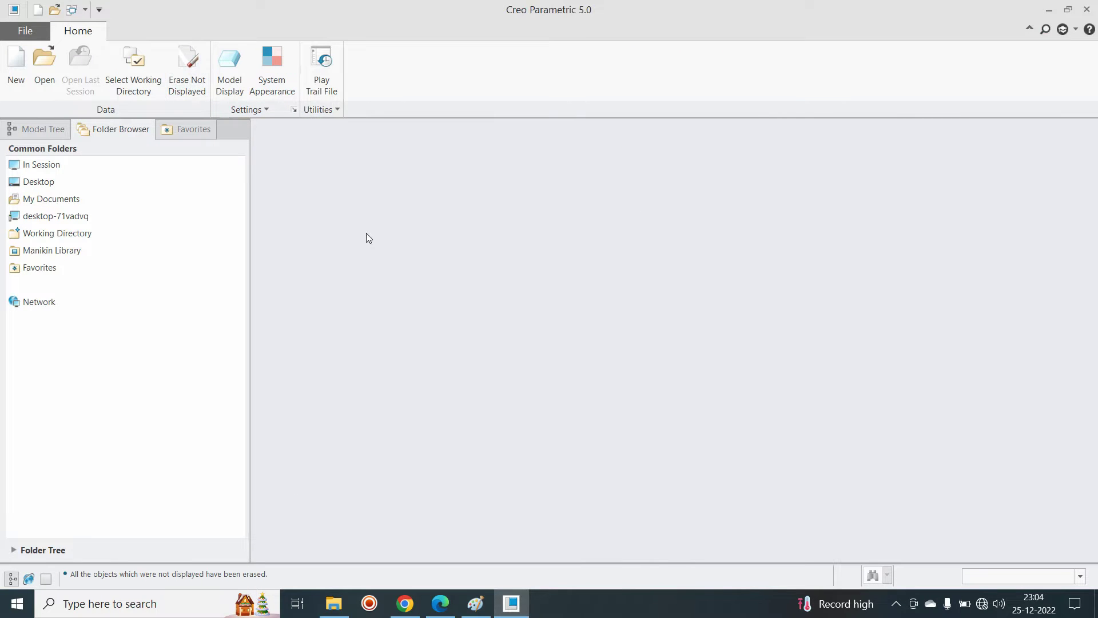
{"action": "left_click", "coordinate": [44, 72]}
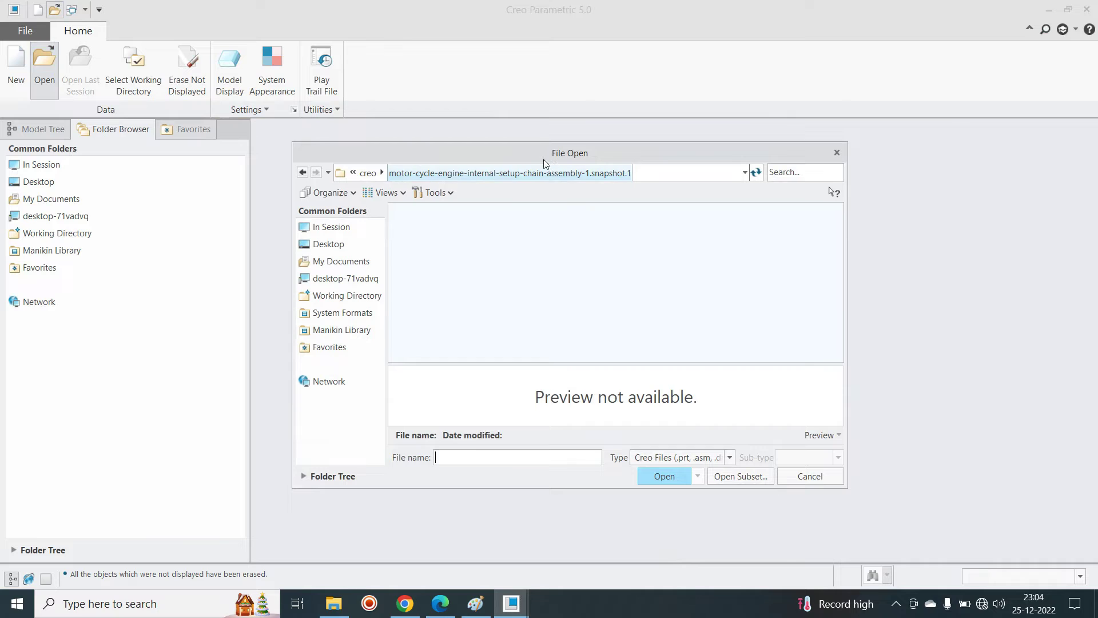
{"action": "left_click", "coordinate": [306, 171]}
{"action": "double_click", "coordinate": [433, 237]}
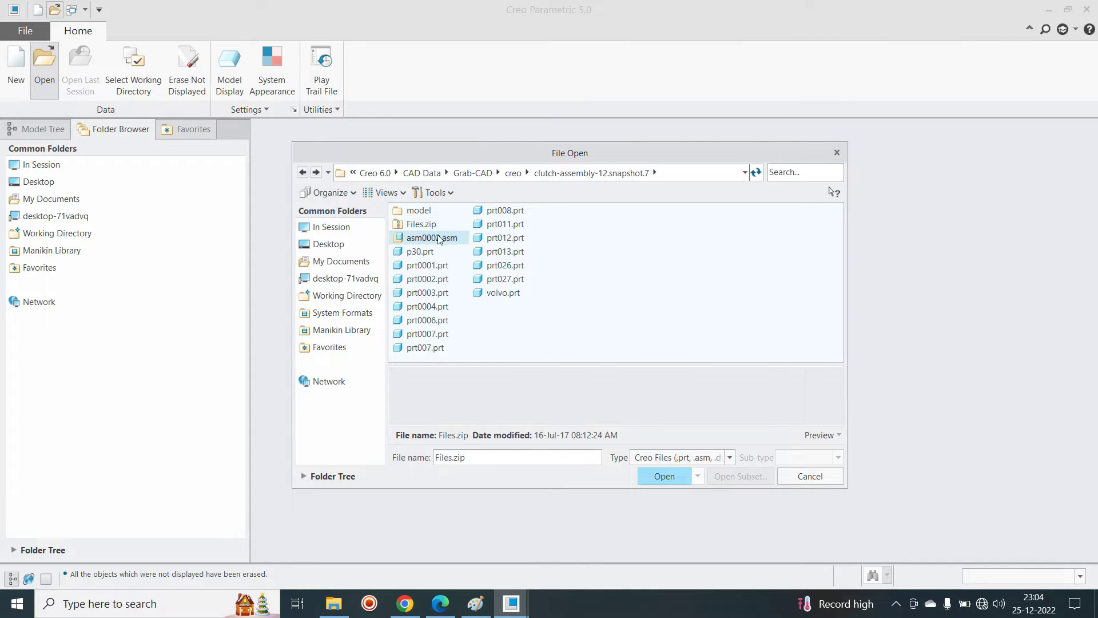
Orbit the reopened valve to view its underside, then an upper three-quarter view
{"action": "scroll", "coordinate": [527, 274], "scroll_direction": "down", "scroll_amount": 4}
{"action": "middle_click_drag", "start_coordinate": [584, 355], "coordinate": [581, 309]}
{"action": "scroll", "coordinate": [505, 321], "scroll_direction": "up", "scroll_amount": 3}
{"action": "middle_click_drag", "start_coordinate": [504, 321], "coordinate": [458, 173]}
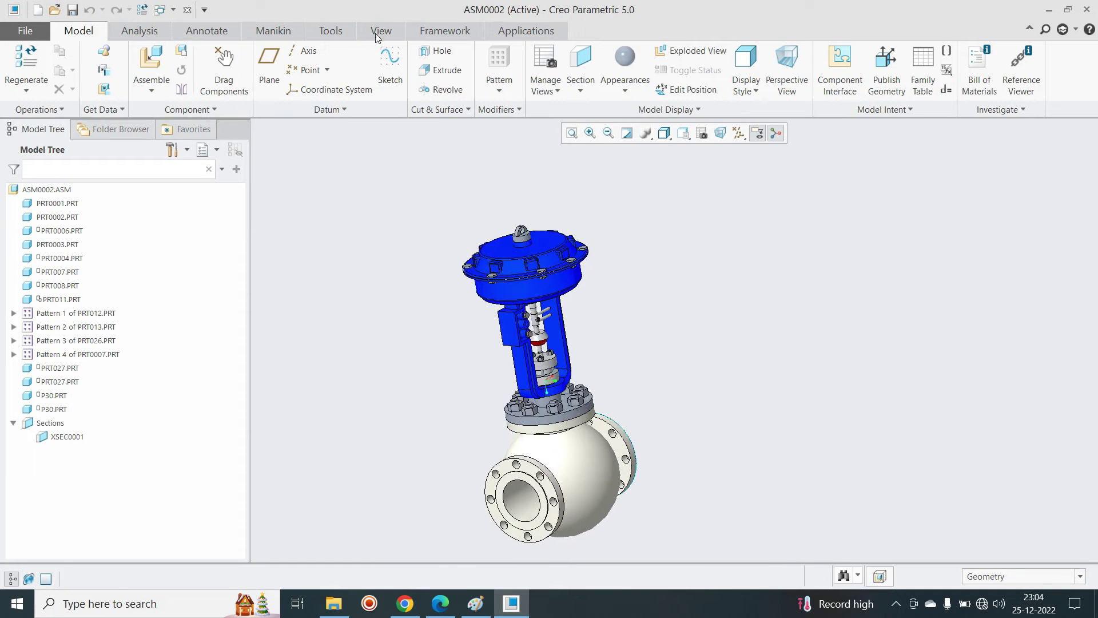
Select actuator cover PRT0003 and reapply the Transparent component display style
{"action": "left_click", "coordinate": [535, 269]}
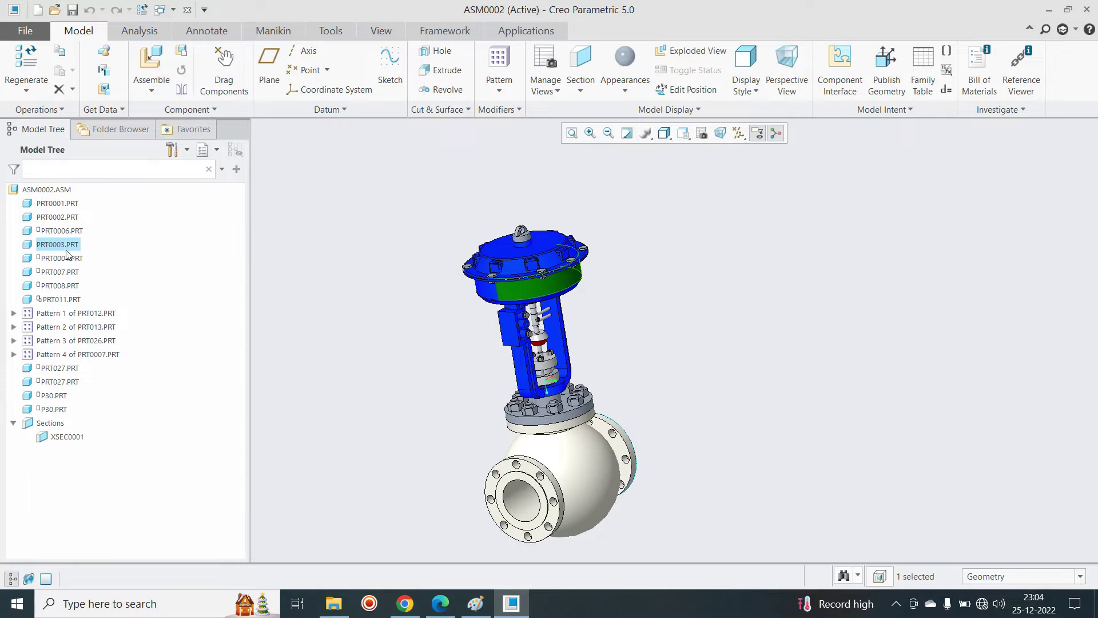
{"action": "left_click", "coordinate": [381, 31]}
{"action": "left_click", "coordinate": [644, 108]}
{"action": "mouse_move", "coordinate": [602, 144]}
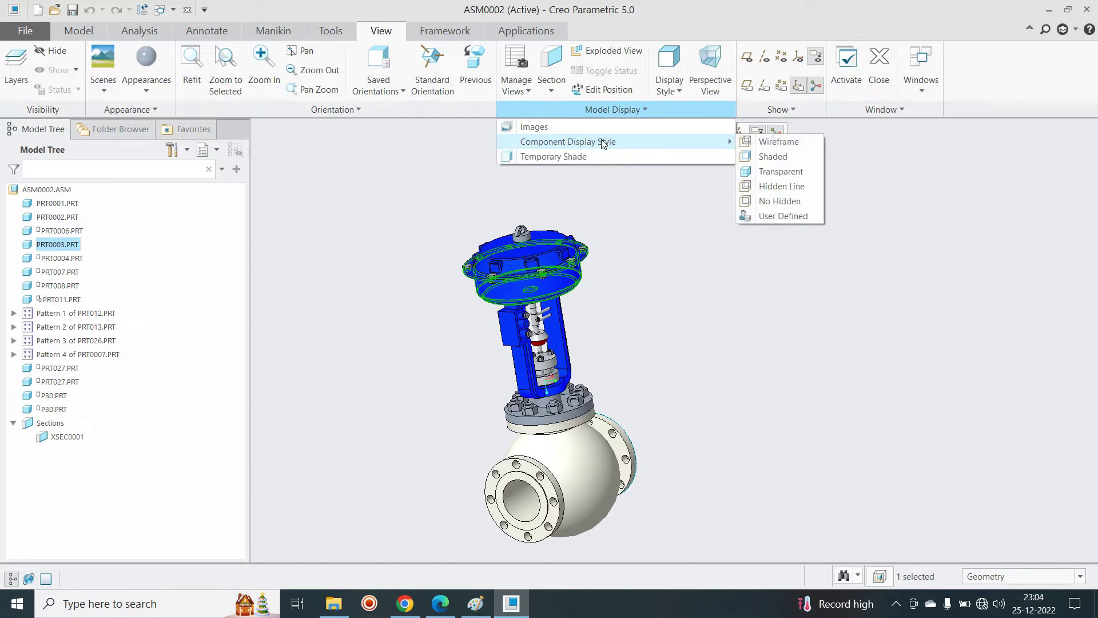
{"action": "left_click", "coordinate": [800, 175]}
{"action": "scroll", "coordinate": [558, 281], "scroll_direction": "down", "scroll_amount": 5}
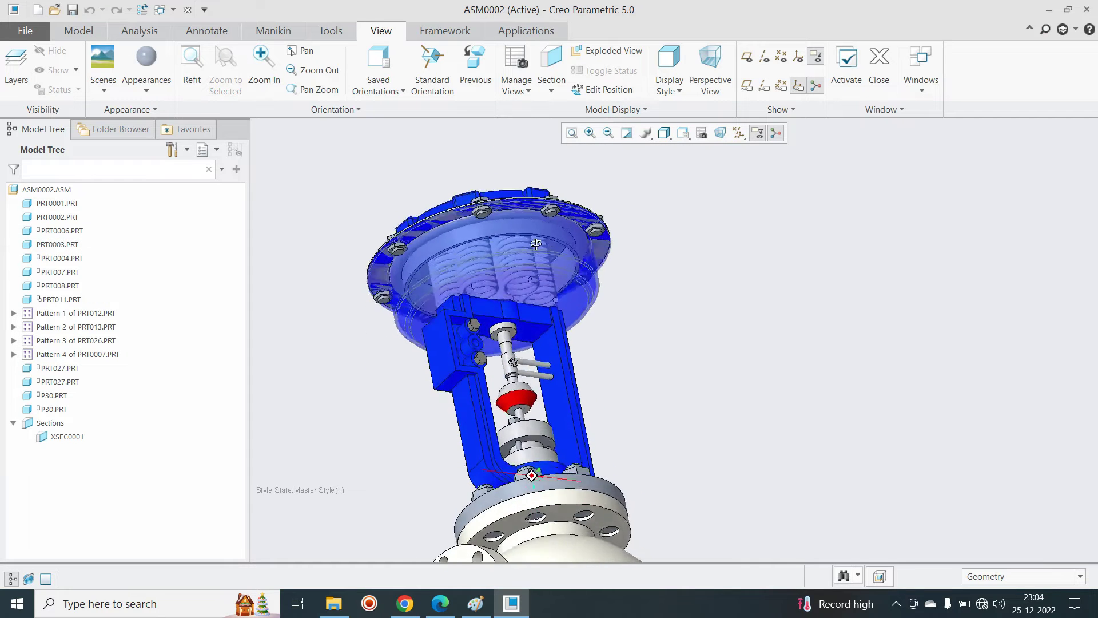
{"action": "scroll", "coordinate": [536, 248], "scroll_direction": "up", "scroll_amount": 3}
{"action": "scroll", "coordinate": [523, 252], "scroll_direction": "down", "scroll_amount": 2}
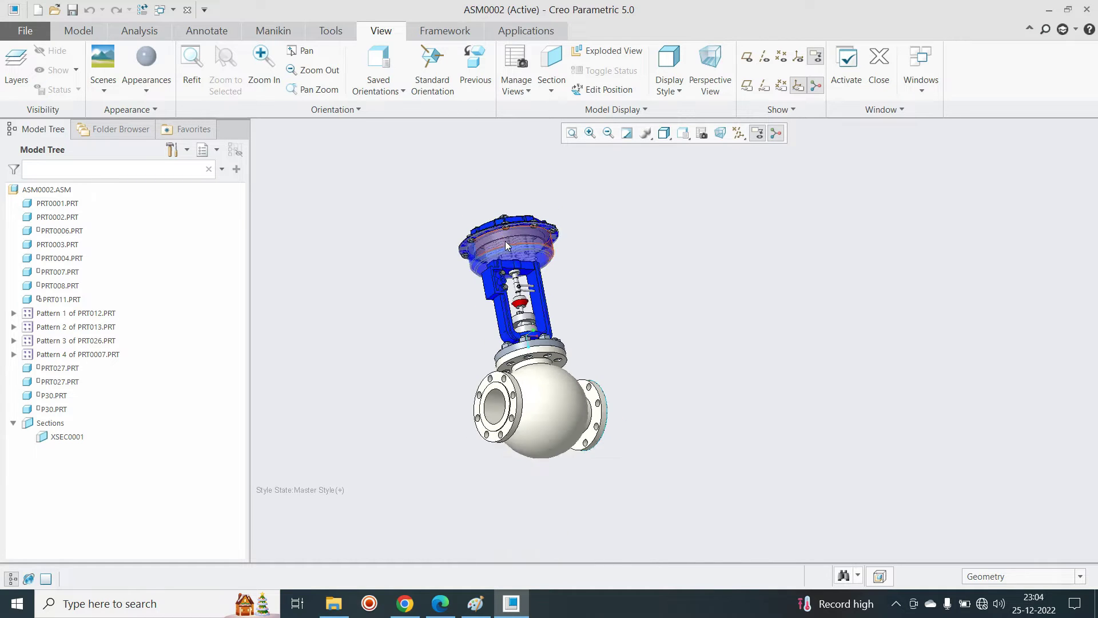
Set PRT0003's component display style to Shaded and orbit the valve upright
{"action": "left_click", "coordinate": [650, 105]}
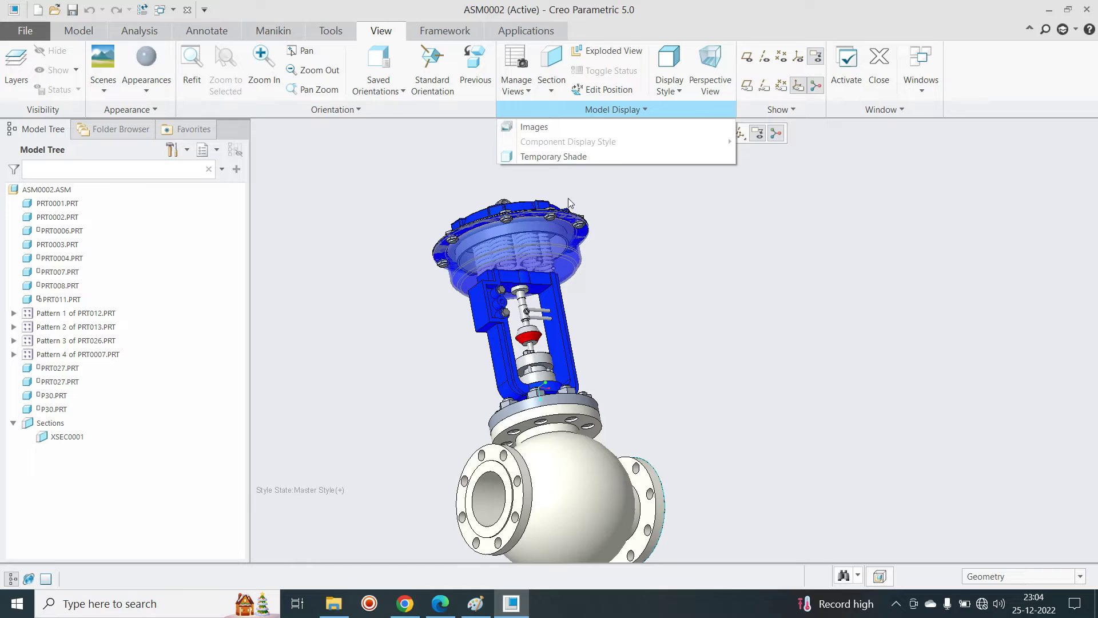
{"action": "left_click", "coordinate": [464, 242]}
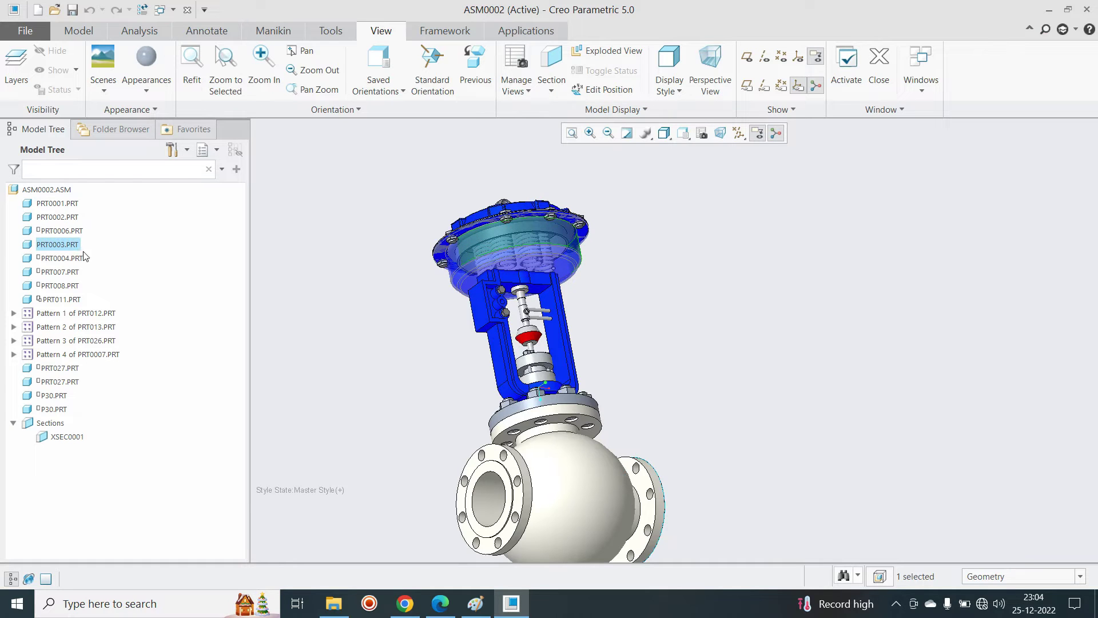
{"action": "left_click", "coordinate": [632, 110]}
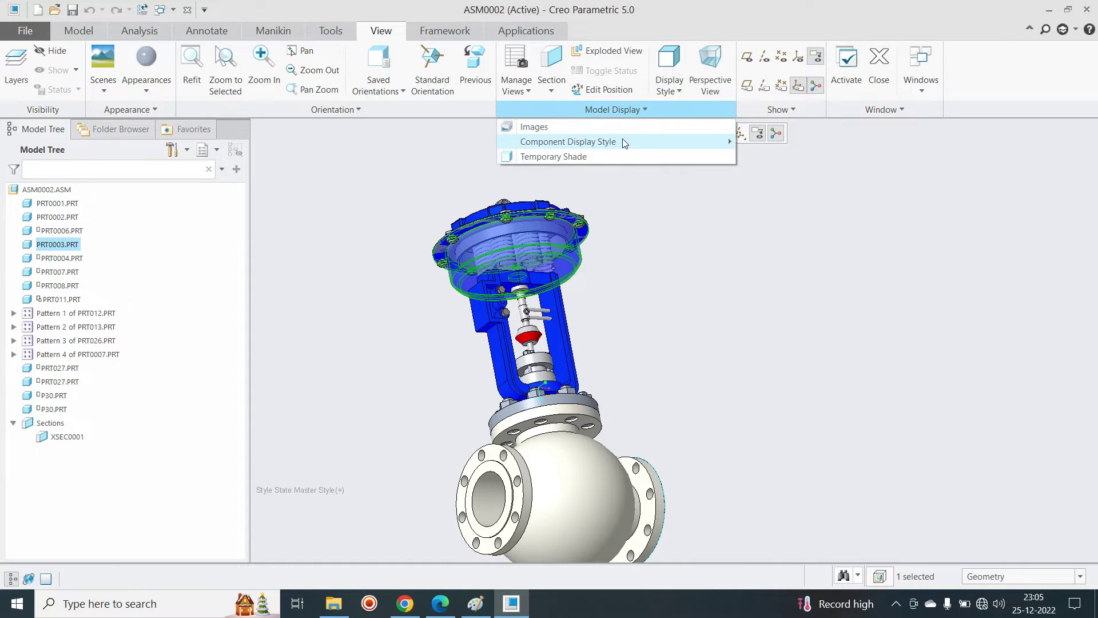
{"action": "mouse_move", "coordinate": [626, 142]}
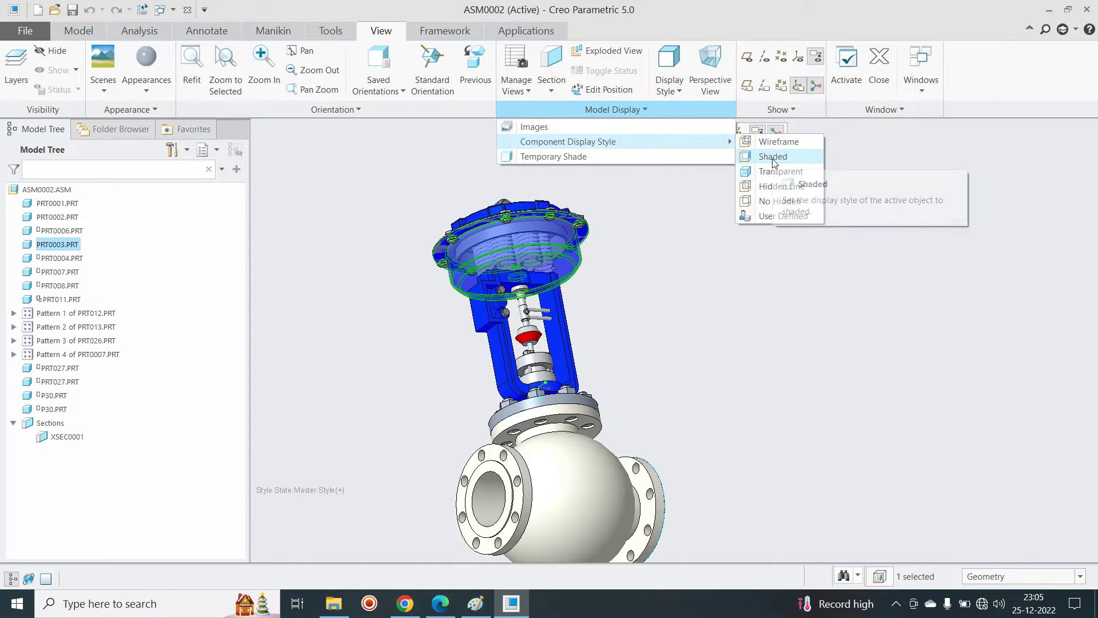
{"action": "left_click", "coordinate": [773, 157]}
{"action": "scroll", "coordinate": [525, 229], "scroll_direction": "down", "scroll_amount": 3}
{"action": "middle_click_drag", "start_coordinate": [521, 232], "coordinate": [529, 257]}
{"action": "scroll", "coordinate": [529, 262], "scroll_direction": "up", "scroll_amount": 2}
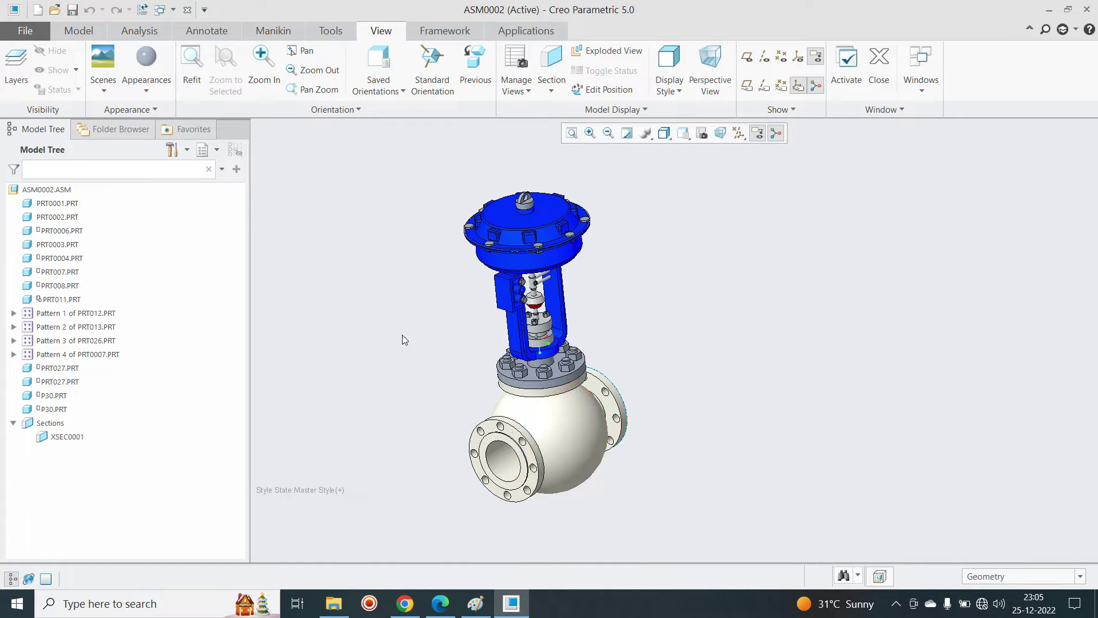
Select PRT0003 in the Model Tree and apply the blue appearance from the Appearances gallery
{"action": "left_click", "coordinate": [157, 91]}
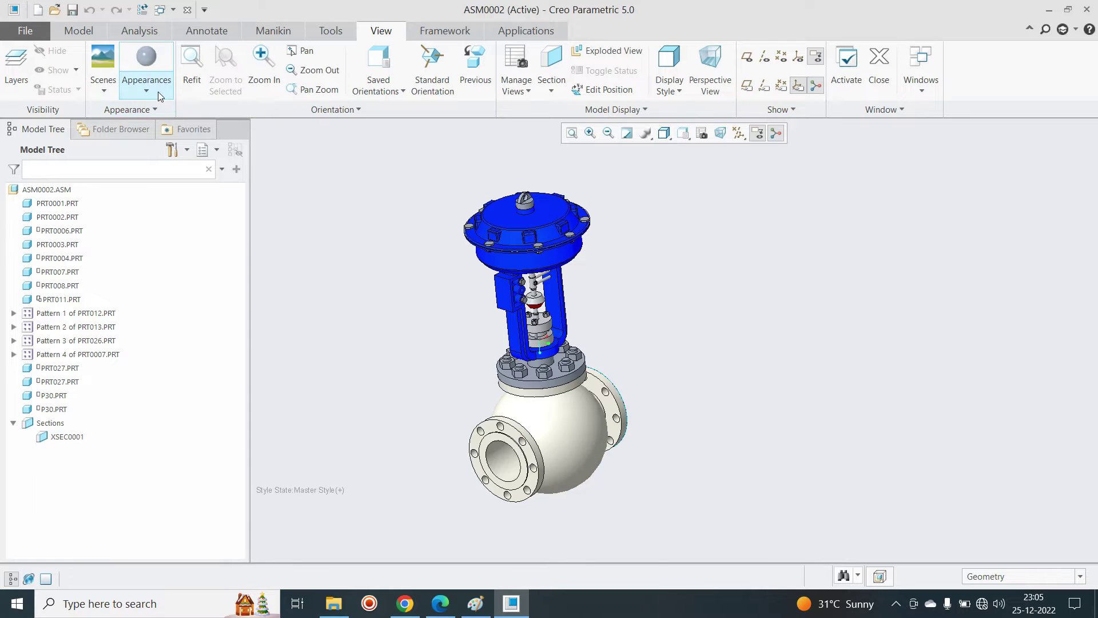
{"action": "left_click", "coordinate": [375, 236]}
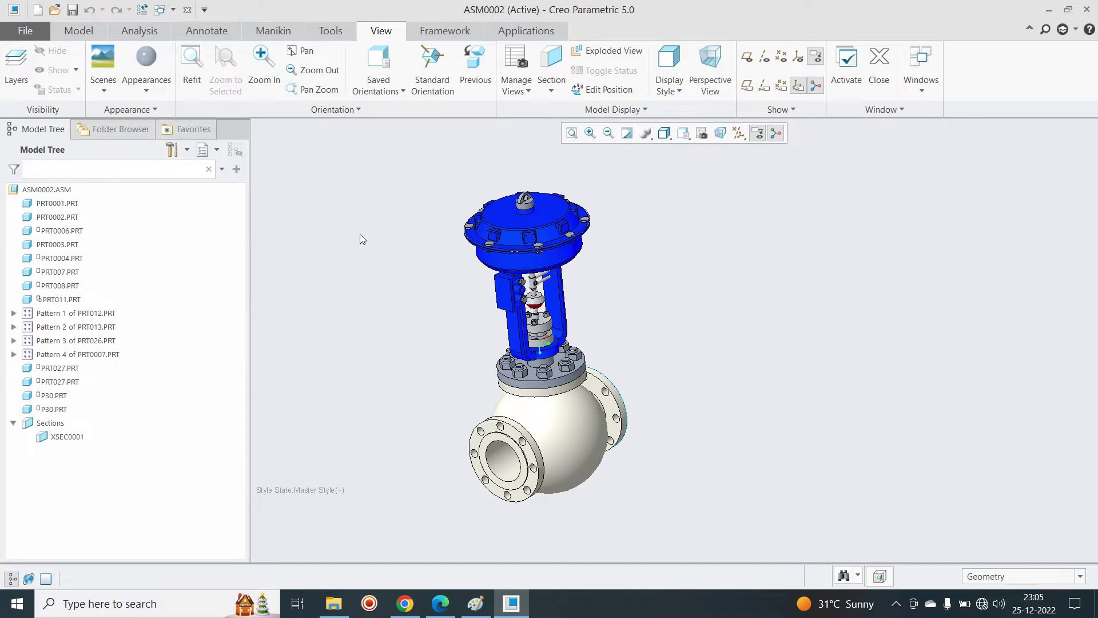
{"action": "middle_click_drag", "start_coordinate": [428, 331], "coordinate": [389, 365], "text": "shift"}
{"action": "left_click", "coordinate": [475, 294]}
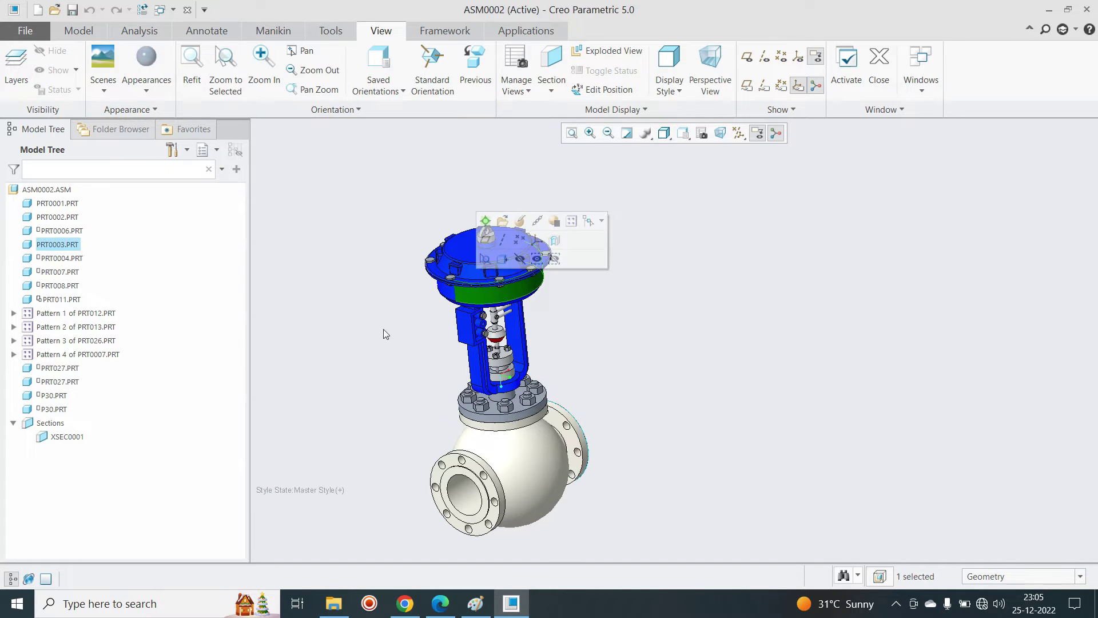
{"action": "left_click", "coordinate": [50, 246]}
{"action": "middle_click_drag", "start_coordinate": [509, 291], "coordinate": [481, 252]}
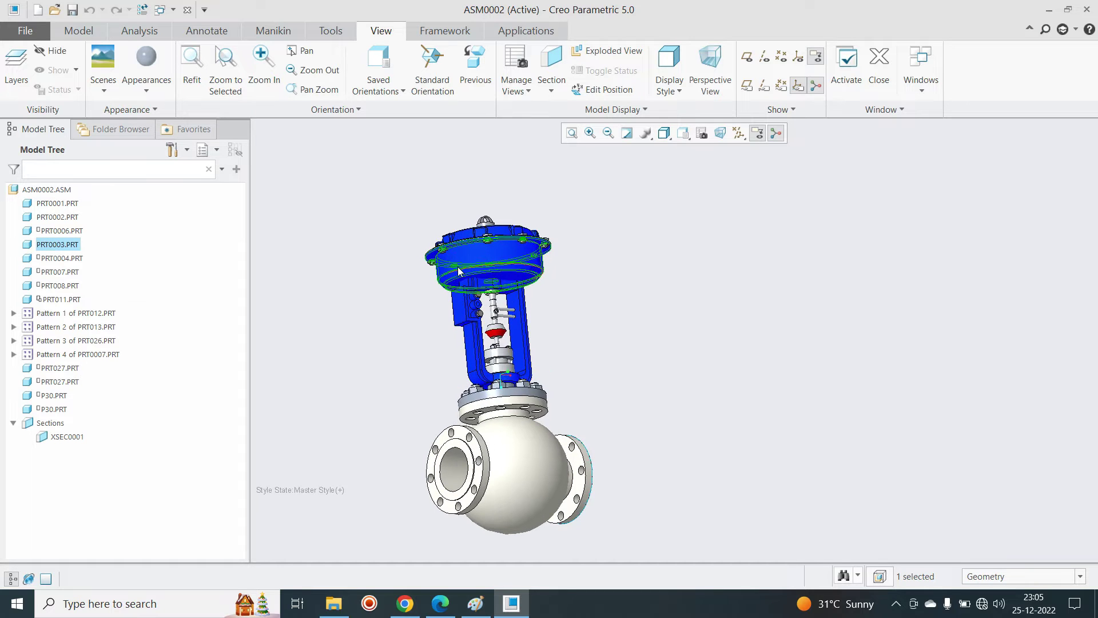
{"action": "left_click", "coordinate": [153, 85]}
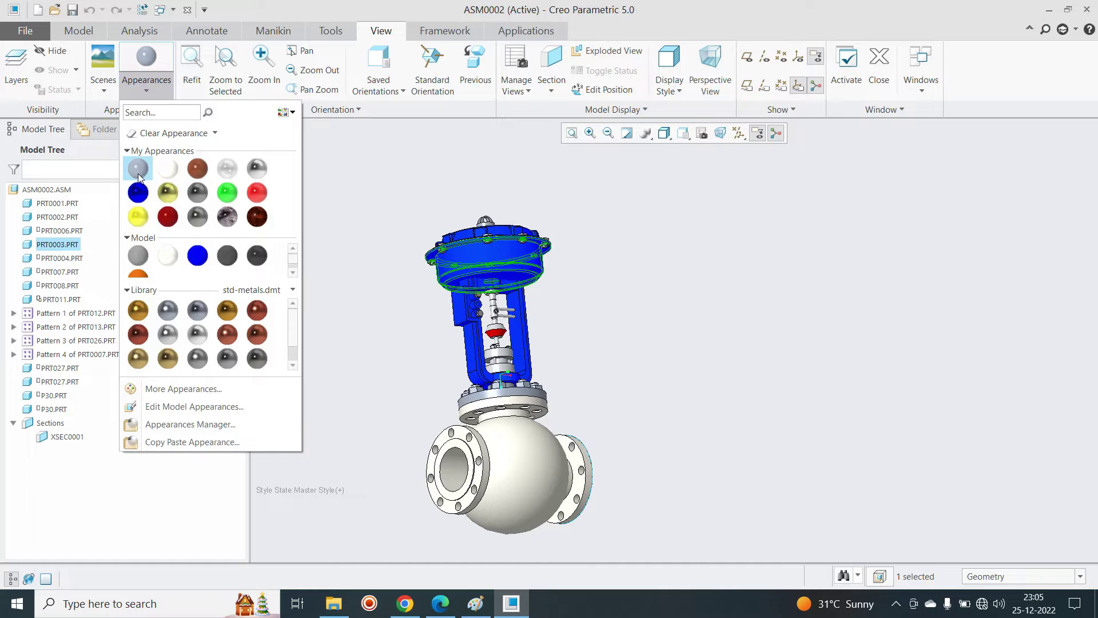
{"action": "left_click", "coordinate": [198, 260]}
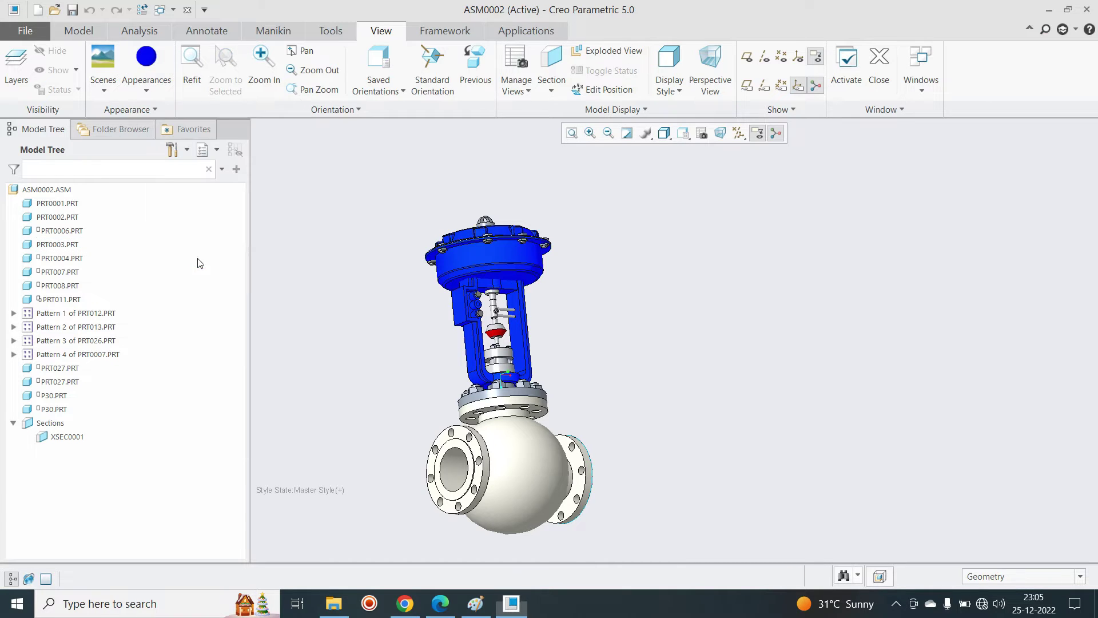
Reselect PRT0003 and apply the green appearance to the actuator housing
{"action": "left_click", "coordinate": [471, 256]}
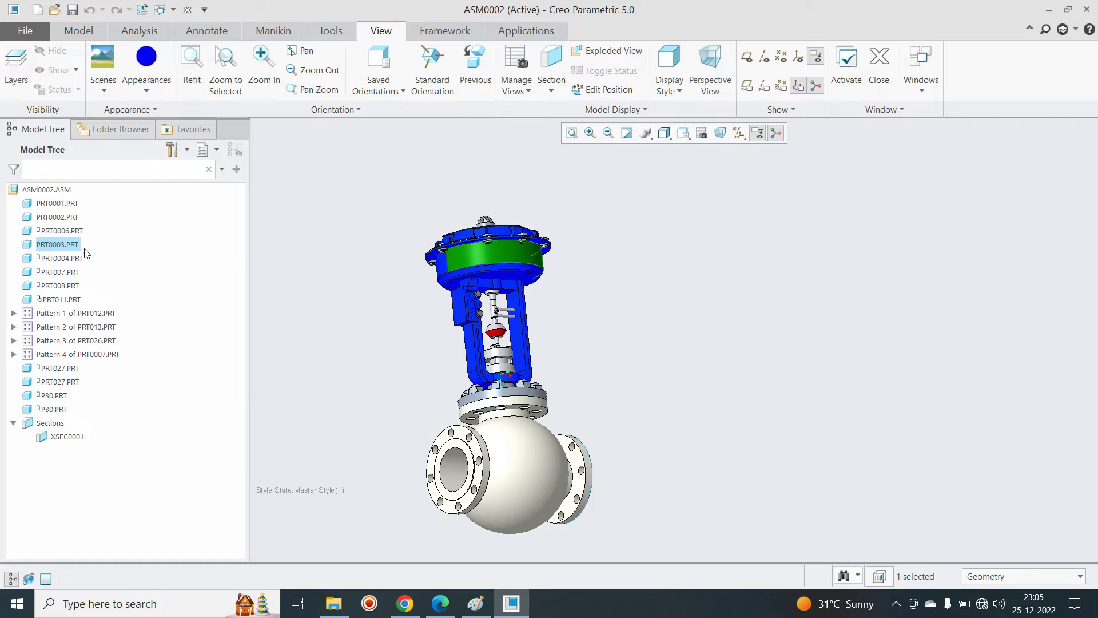
{"action": "left_click", "coordinate": [63, 246]}
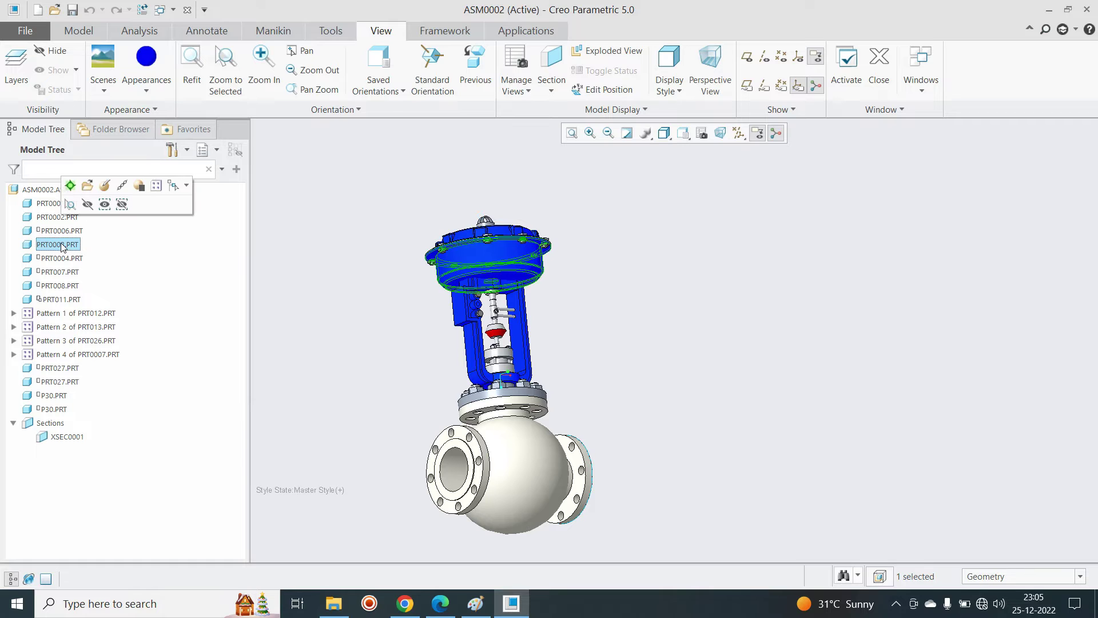
{"action": "left_click", "coordinate": [151, 90]}
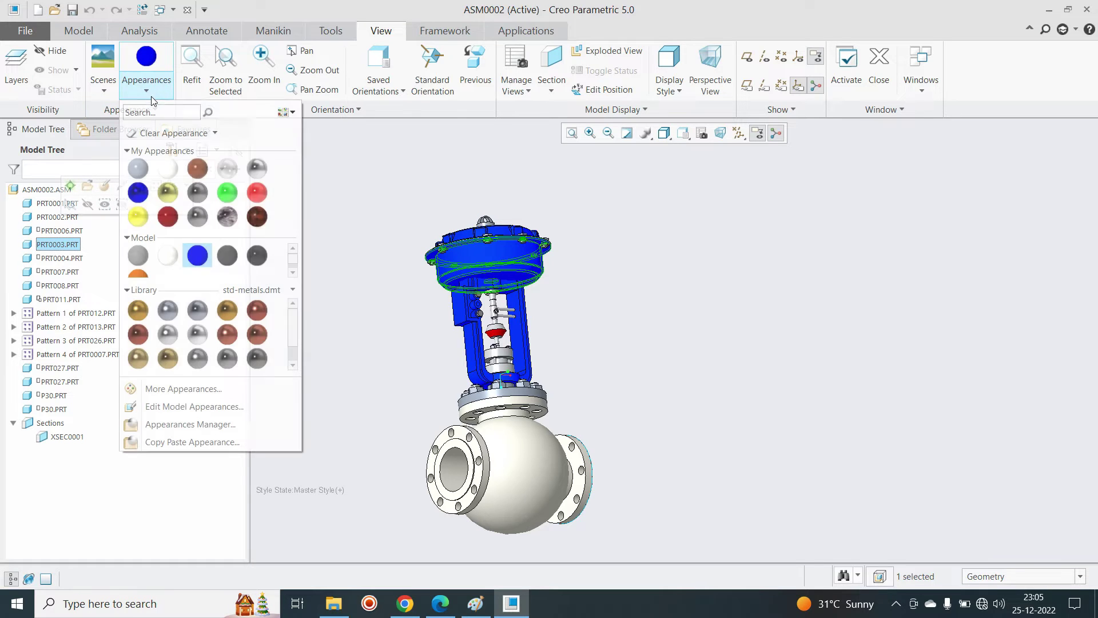
{"action": "left_click", "coordinate": [227, 193]}
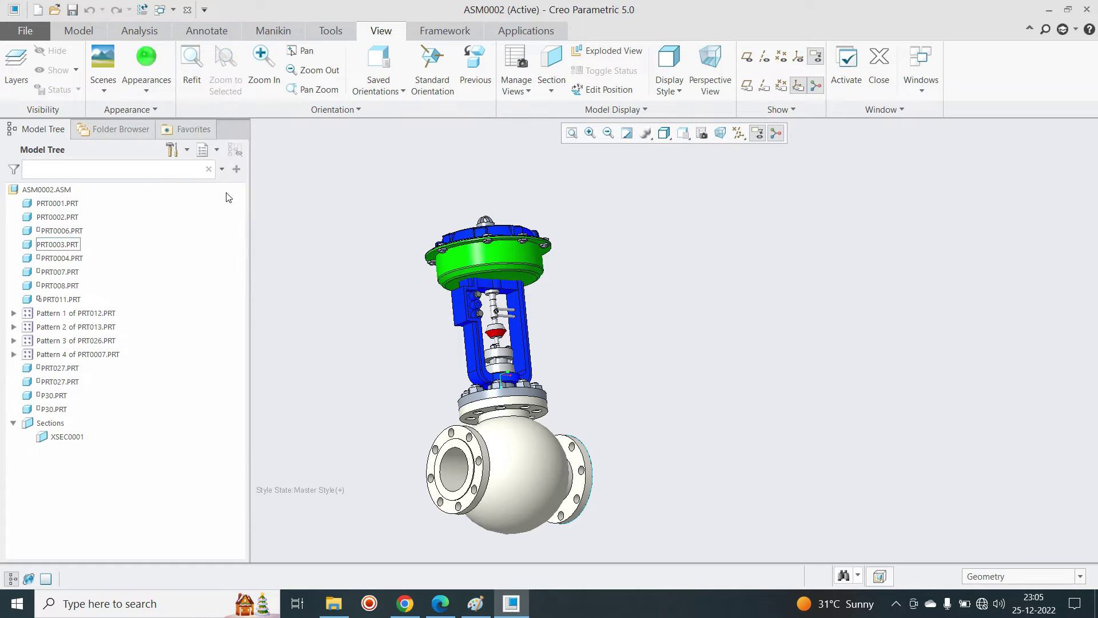
{"action": "left_click", "coordinate": [71, 246]}
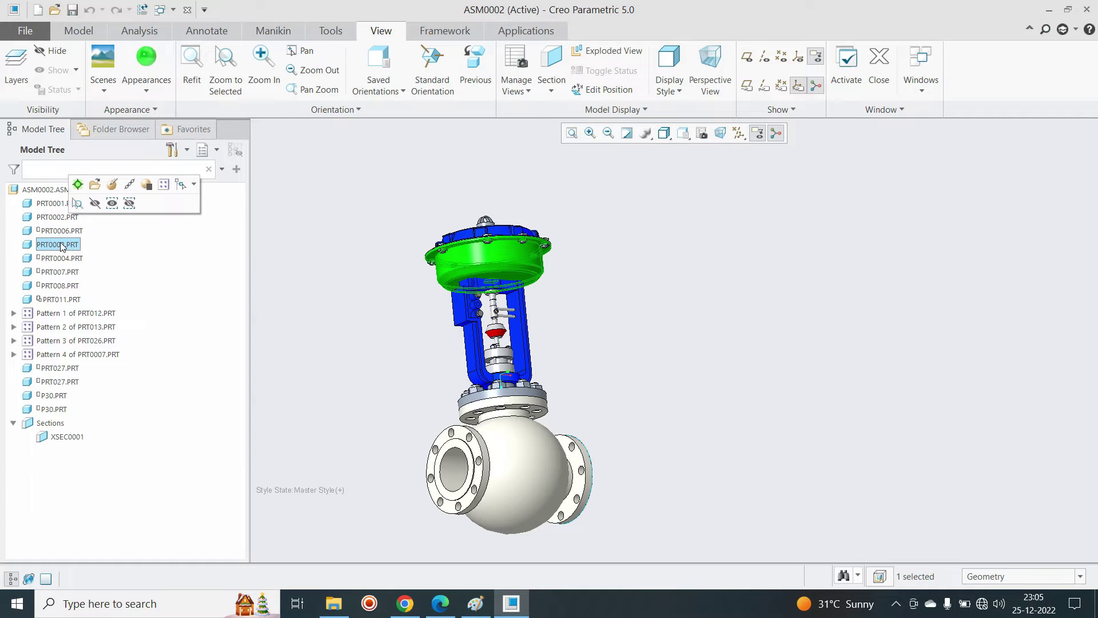
{"action": "left_click", "coordinate": [149, 89]}
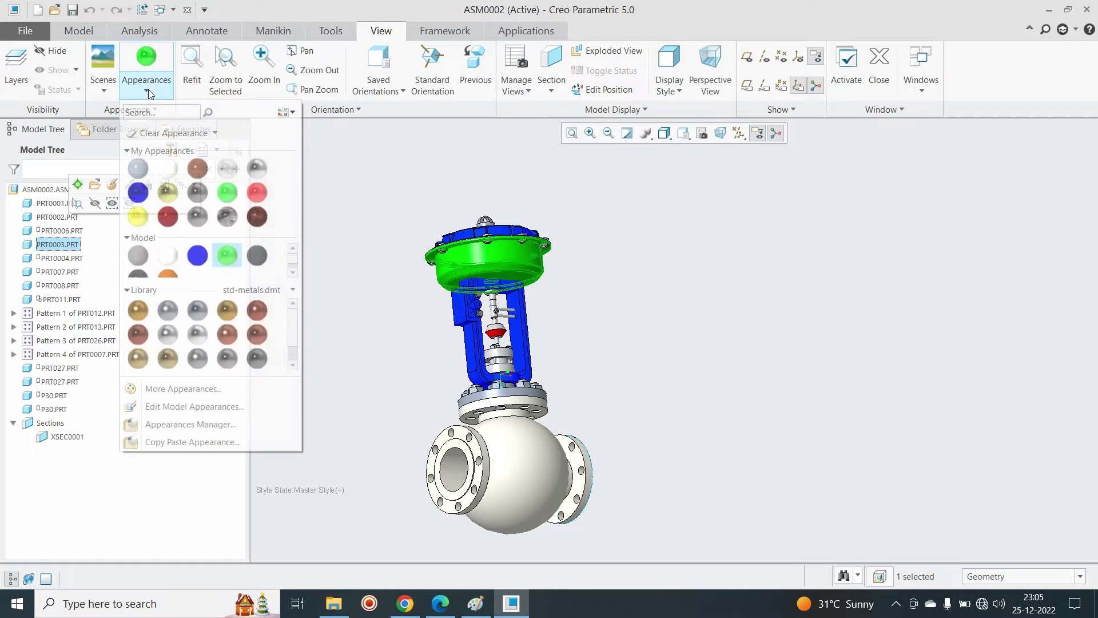
Edit the green model appearance and change its class to Glass
{"action": "right_click", "coordinate": [232, 256]}
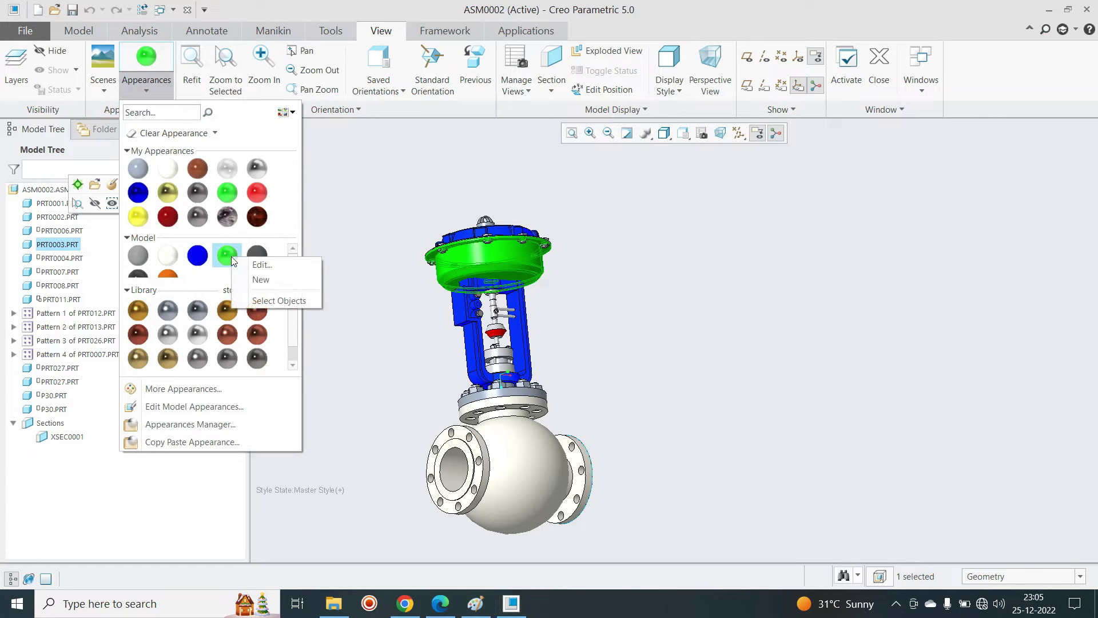
{"action": "left_click", "coordinate": [260, 264]}
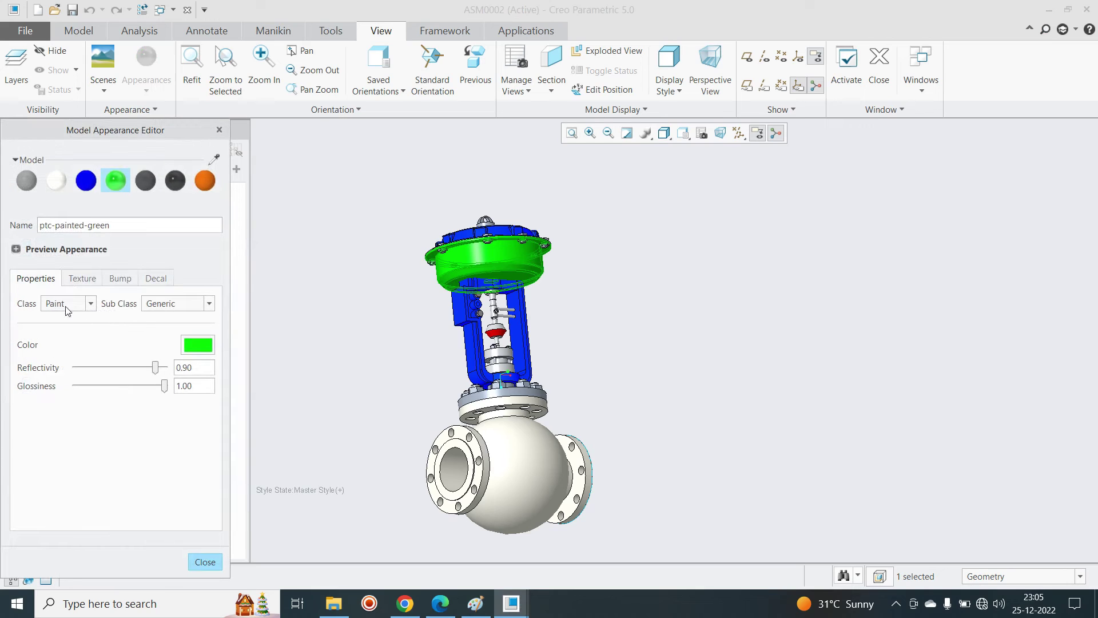
{"action": "left_click", "coordinate": [63, 308]}
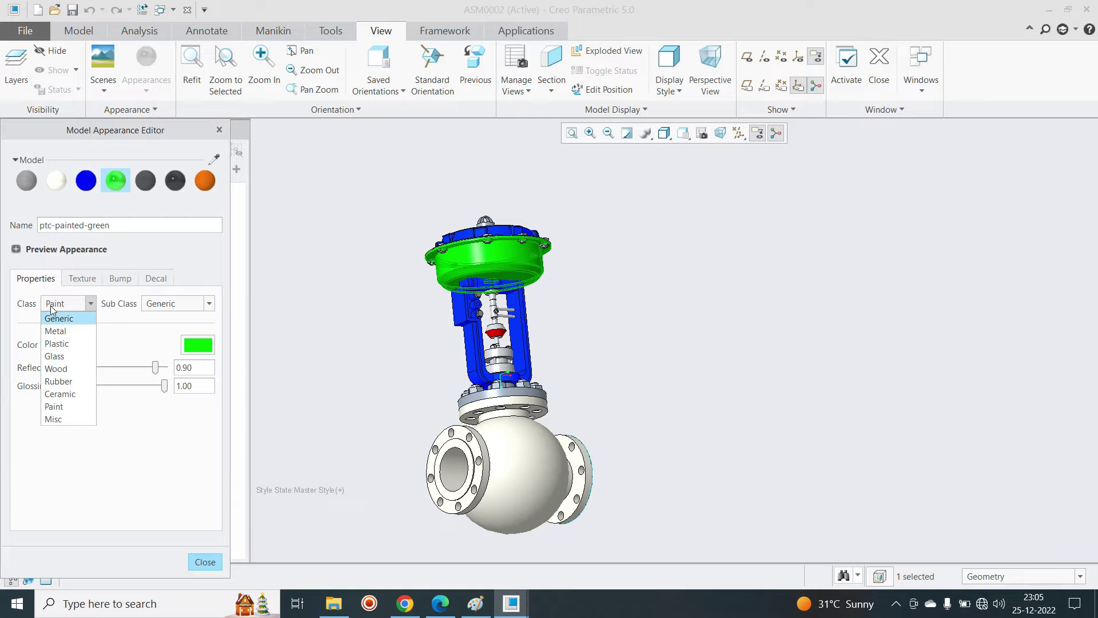
{"action": "left_click", "coordinate": [67, 358]}
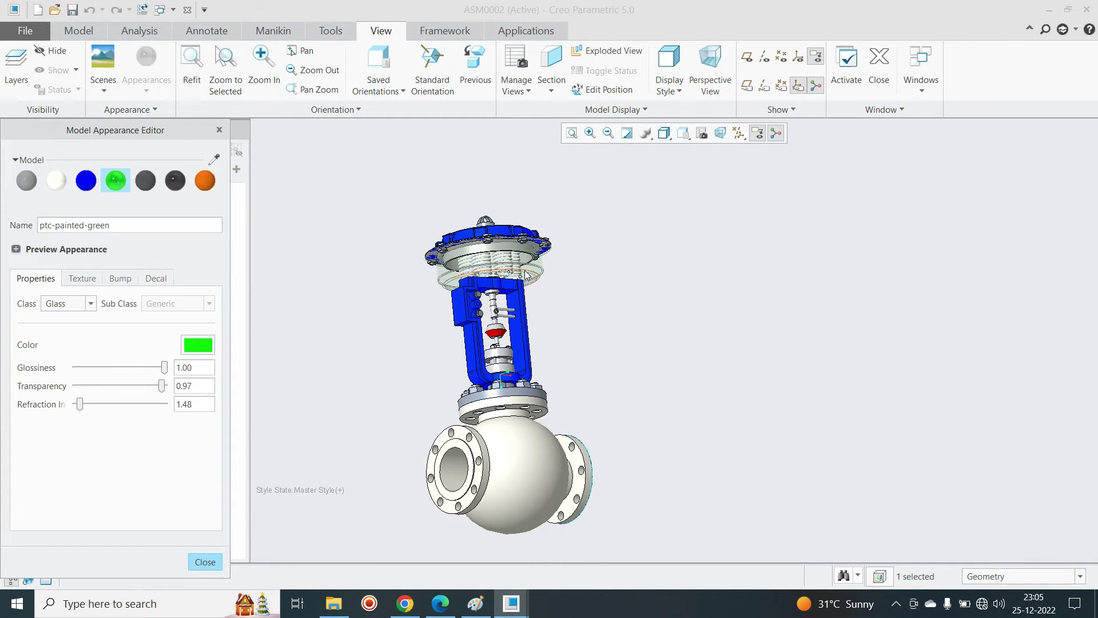
{"action": "scroll", "coordinate": [525, 276], "scroll_direction": "down", "scroll_amount": 3}
{"action": "middle_click_drag", "start_coordinate": [525, 276], "coordinate": [530, 229]}
{"action": "scroll", "coordinate": [681, 325], "scroll_direction": "up", "scroll_amount": 2}
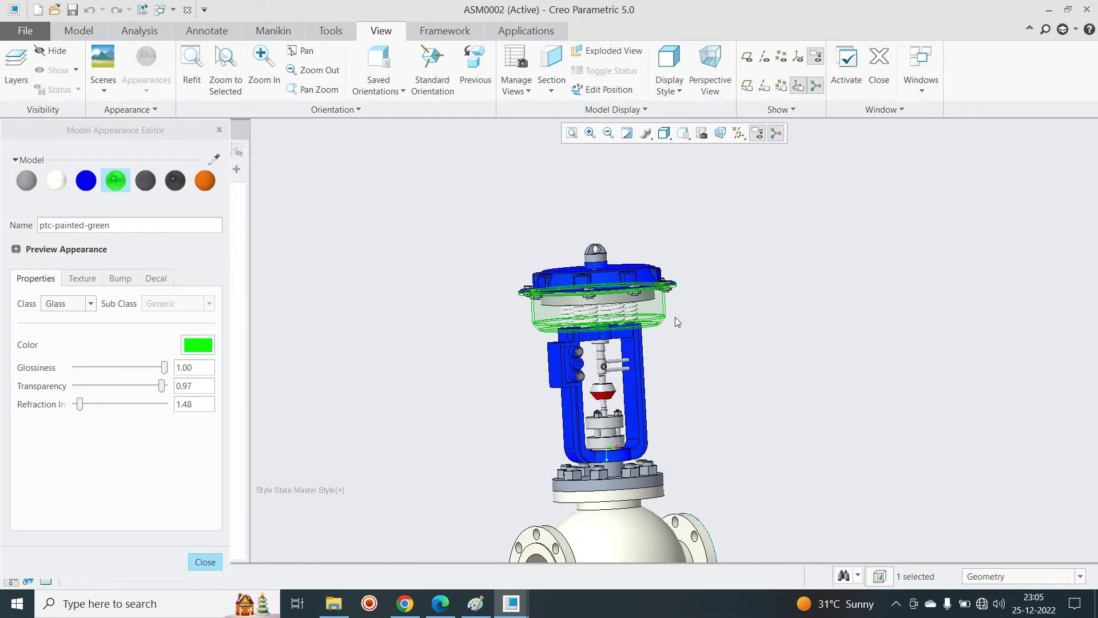
Adjust the green glass appearance's transparency up to 0.95
{"action": "mouse_move", "coordinate": [161, 387]}
{"action": "left_mouse_down"}
{"action": "mouse_move", "coordinate": [89, 391]}
{"action": "mouse_move", "coordinate": [159, 391]}
{"action": "left_mouse_up"}
{"action": "scroll", "coordinate": [598, 324], "scroll_direction": "down", "scroll_amount": 5}
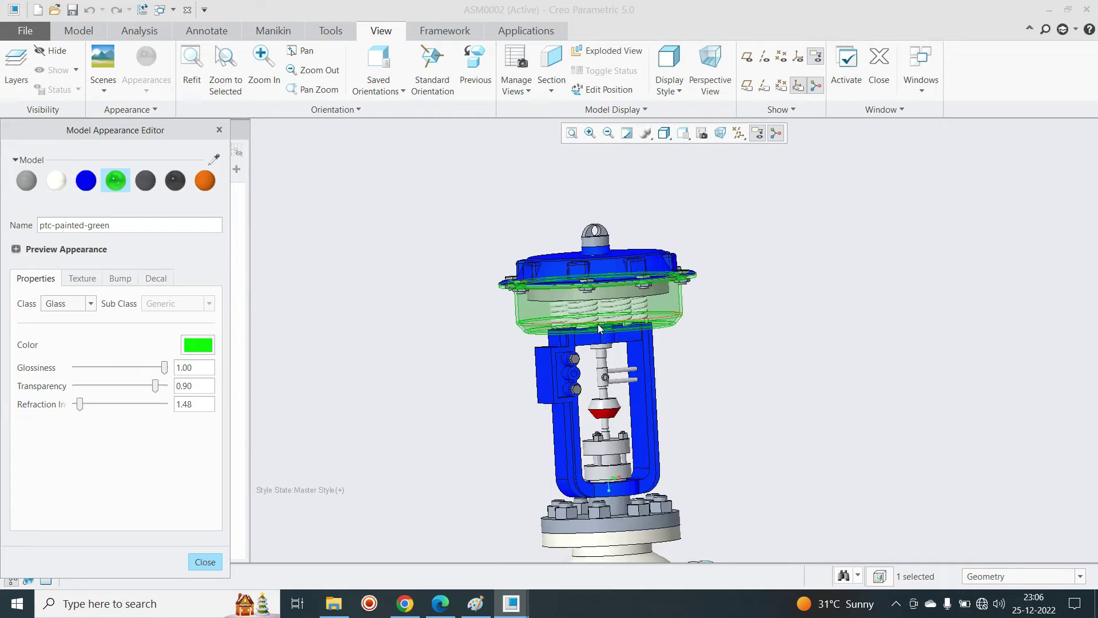
{"action": "middle_click_drag", "start_coordinate": [596, 317], "coordinate": [643, 297]}
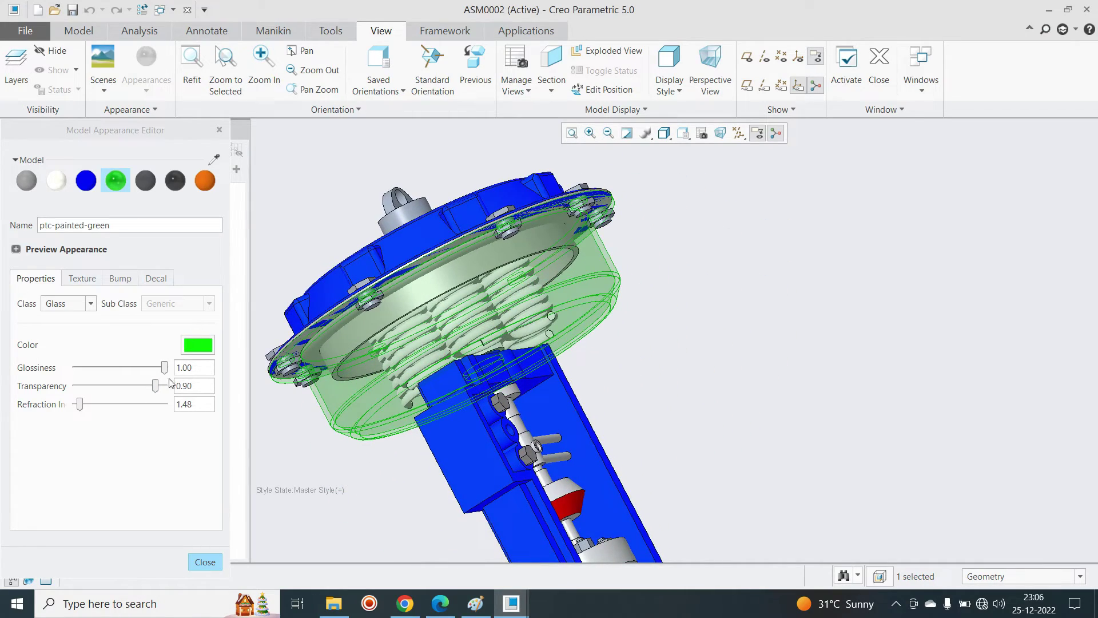
{"action": "left_click_drag", "start_coordinate": [155, 387], "coordinate": [163, 394]}
{"action": "mouse_move", "coordinate": [801, 257]}
{"action": "middle_mouse_down"}
{"action": "mouse_move", "coordinate": [811, 252]}
{"action": "mouse_move", "coordinate": [602, 237]}
{"action": "mouse_move", "coordinate": [618, 246]}
{"action": "mouse_move", "coordinate": [614, 280]}
{"action": "mouse_move", "coordinate": [635, 285]}
{"action": "middle_mouse_up"}
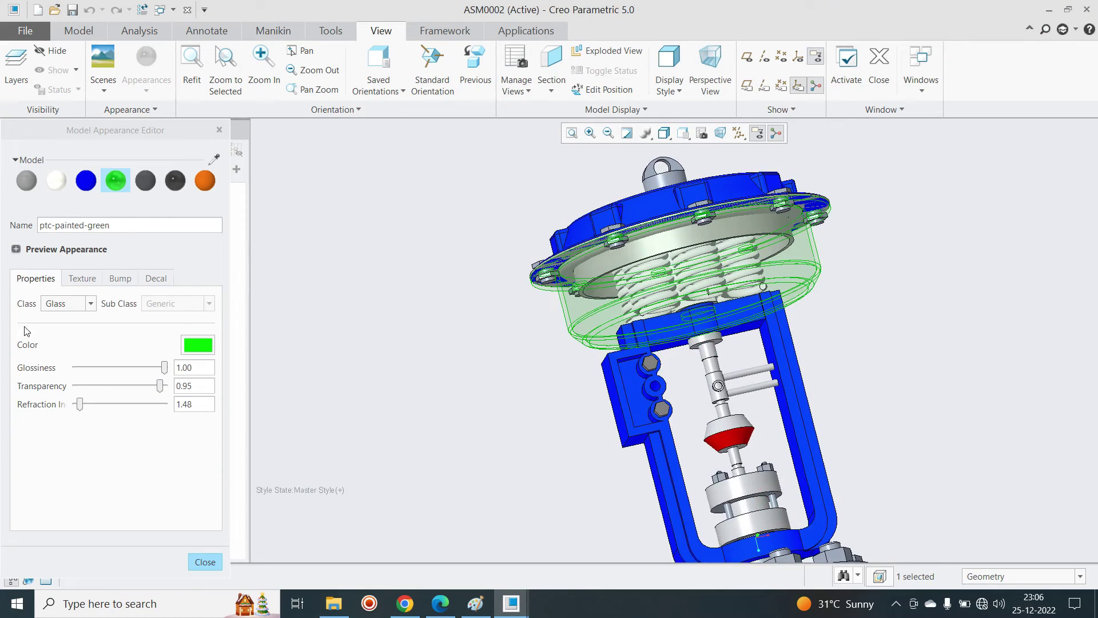
Clear the selection and save the ASM0002 assembly
{"action": "left_click", "coordinate": [468, 312]}
{"action": "mouse_move", "coordinate": [468, 313]}
{"action": "middle_mouse_down"}
{"action": "mouse_move", "coordinate": [601, 296]}
{"action": "mouse_move", "coordinate": [534, 304]}
{"action": "mouse_move", "coordinate": [522, 270]}
{"action": "mouse_move", "coordinate": [515, 279]}
{"action": "middle_mouse_up"}
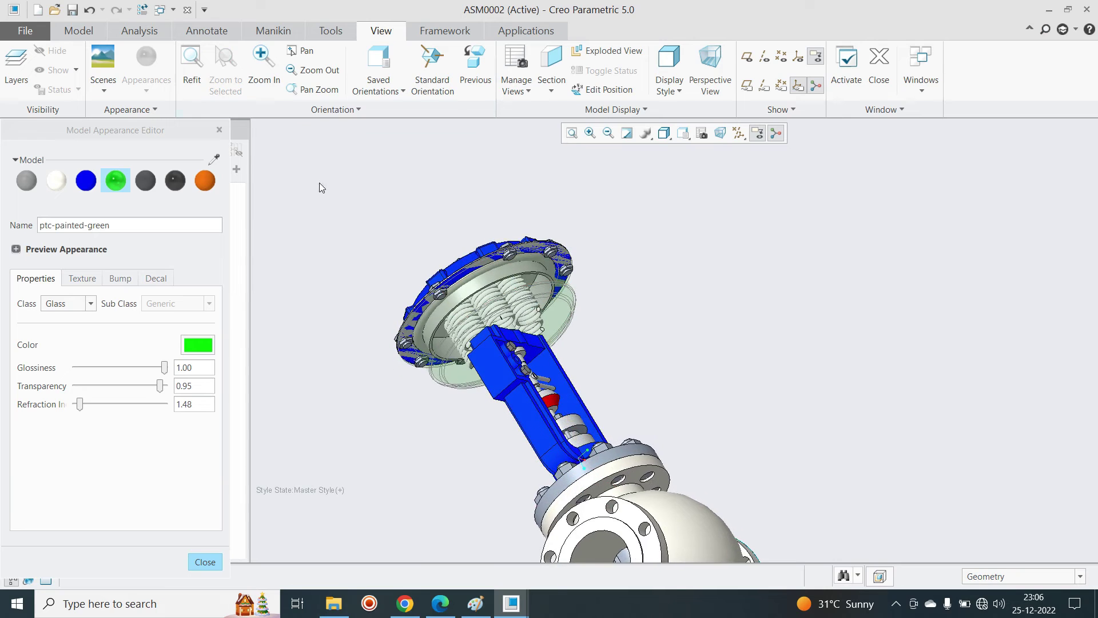
{"action": "left_click", "coordinate": [72, 11]}
Close the appearance editor and ASM0002, erase undisplayed objects, and reopen asm0002.asm
{"action": "left_click", "coordinate": [205, 563]}
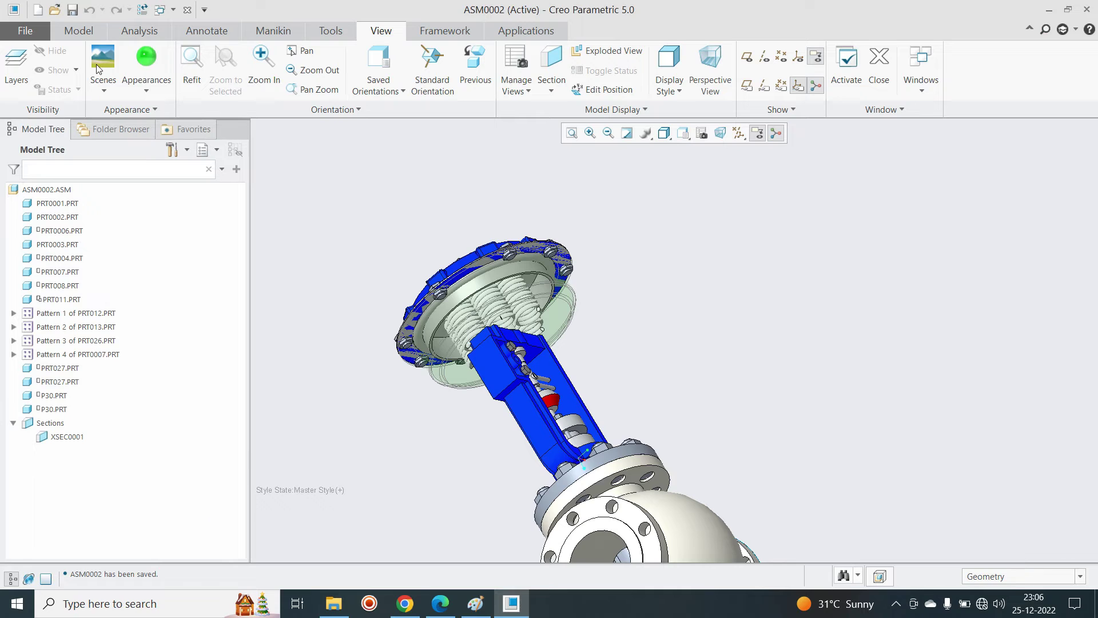
{"action": "left_click", "coordinate": [192, 13]}
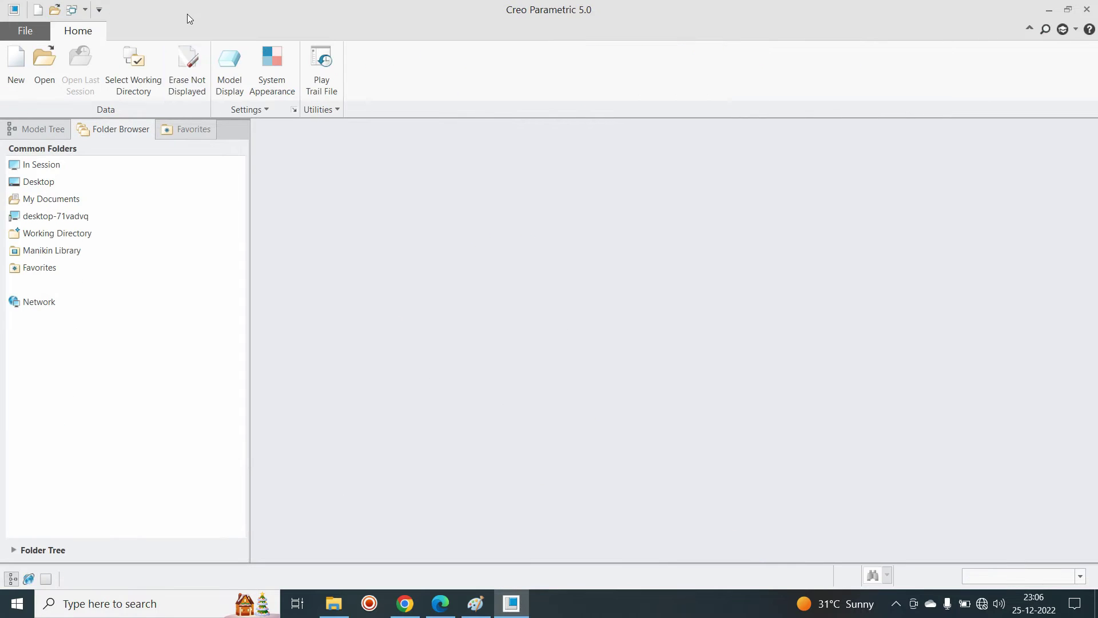
{"action": "left_click", "coordinate": [187, 65]}
{"action": "key", "text": "Return"}
{"action": "left_click", "coordinate": [43, 63]}
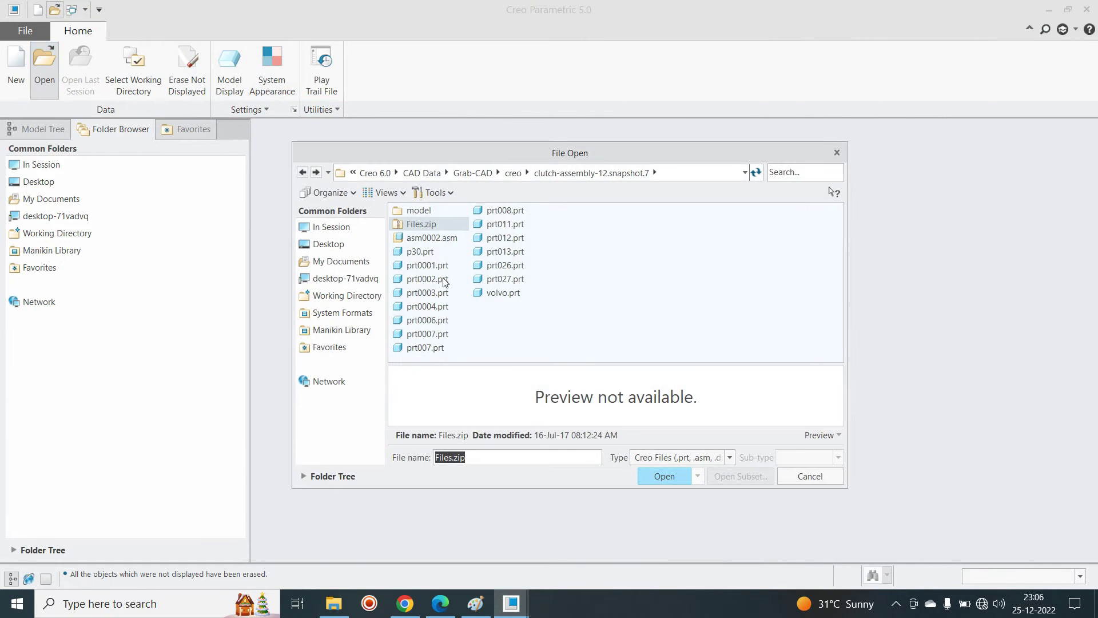
{"action": "double_click", "coordinate": [432, 238]}
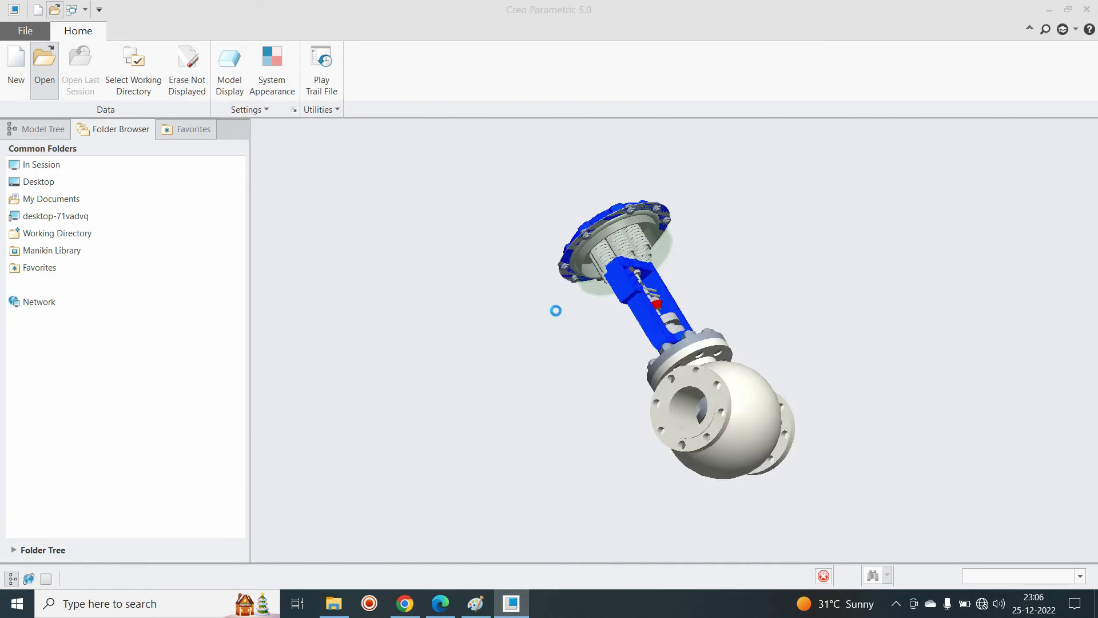
Orbit and zoom in on the diaphragm casing, then select PRT0003.PRT in the Model Tree
{"action": "middle_click_drag", "start_coordinate": [548, 328], "coordinate": [604, 223]}
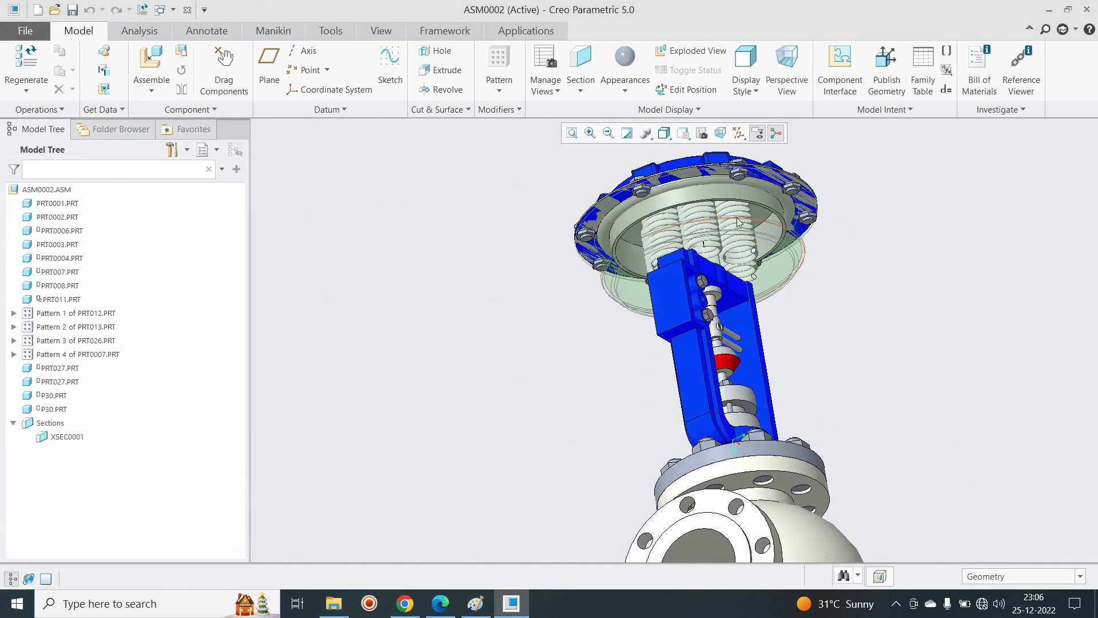
{"action": "middle_click_drag", "start_coordinate": [557, 298], "coordinate": [655, 276]}
{"action": "scroll", "coordinate": [655, 277], "scroll_direction": "down", "scroll_amount": 3}
{"action": "scroll", "coordinate": [654, 277], "scroll_direction": "up", "scroll_amount": 5}
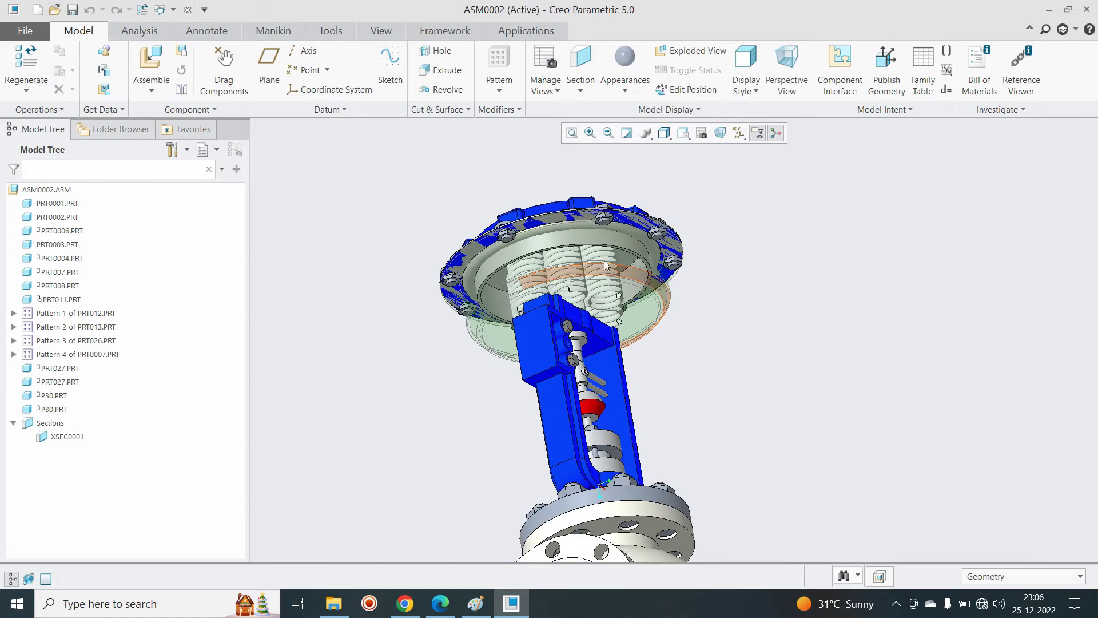
{"action": "left_click", "coordinate": [125, 244]}
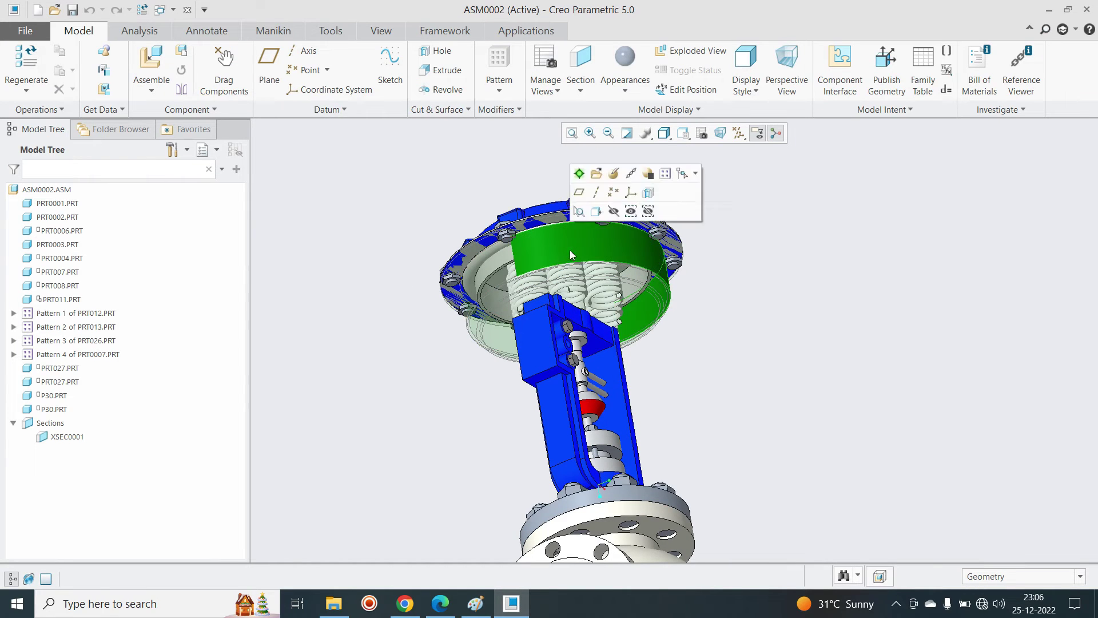
{"action": "left_click", "coordinate": [71, 245]}
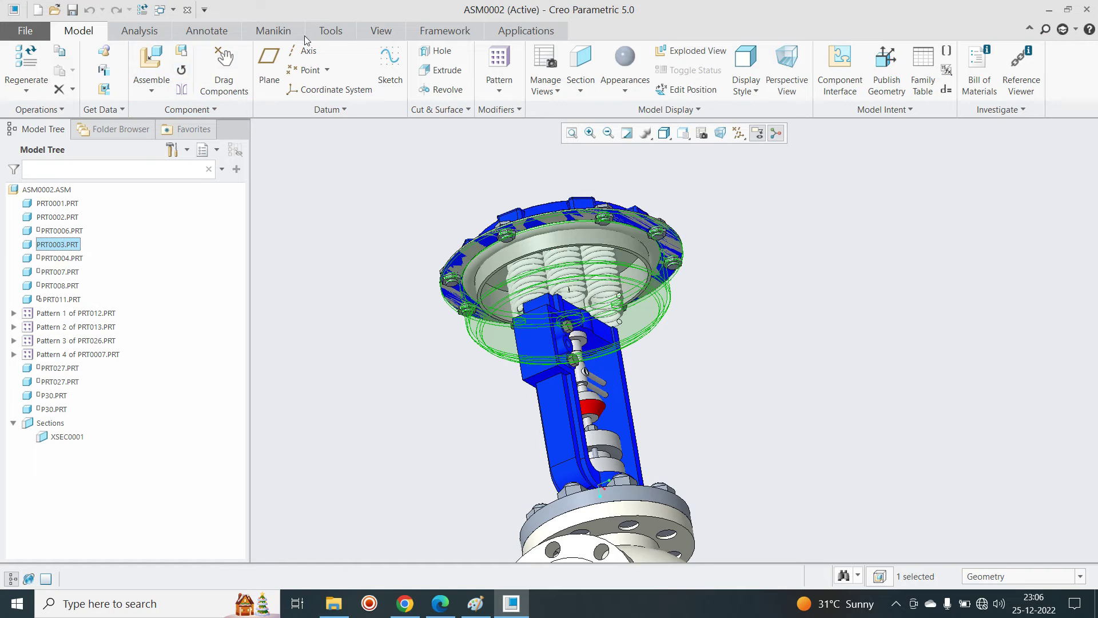
{"action": "left_click", "coordinate": [377, 27]}
Edit the ptc-painted-green appearance and change its class to Generic
{"action": "left_click", "coordinate": [153, 91]}
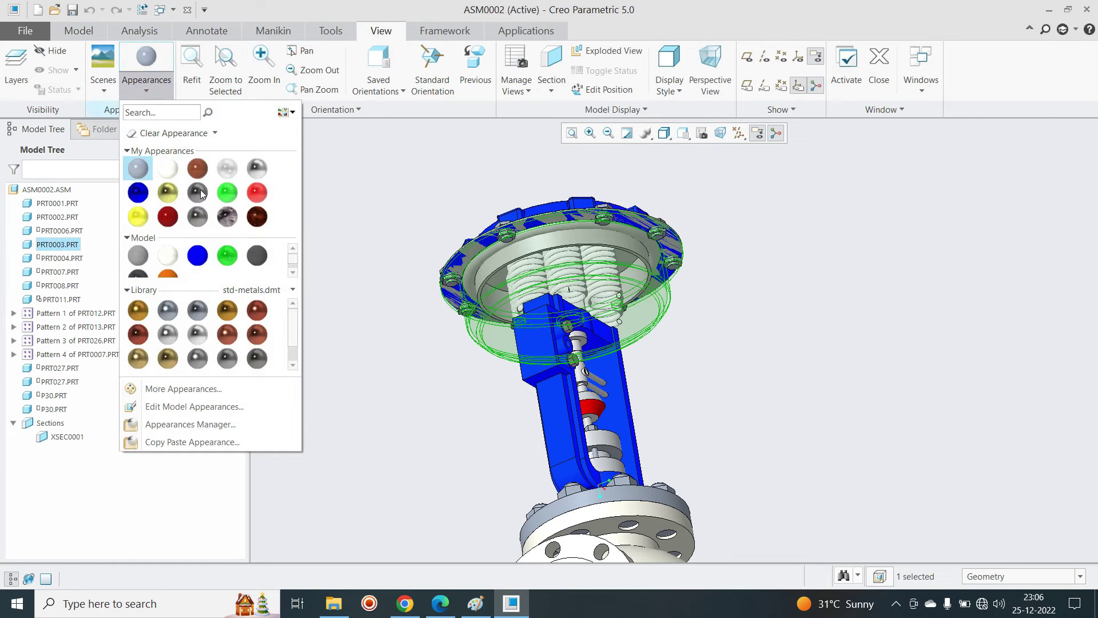
{"action": "right_click", "coordinate": [226, 262]}
{"action": "left_click", "coordinate": [254, 267]}
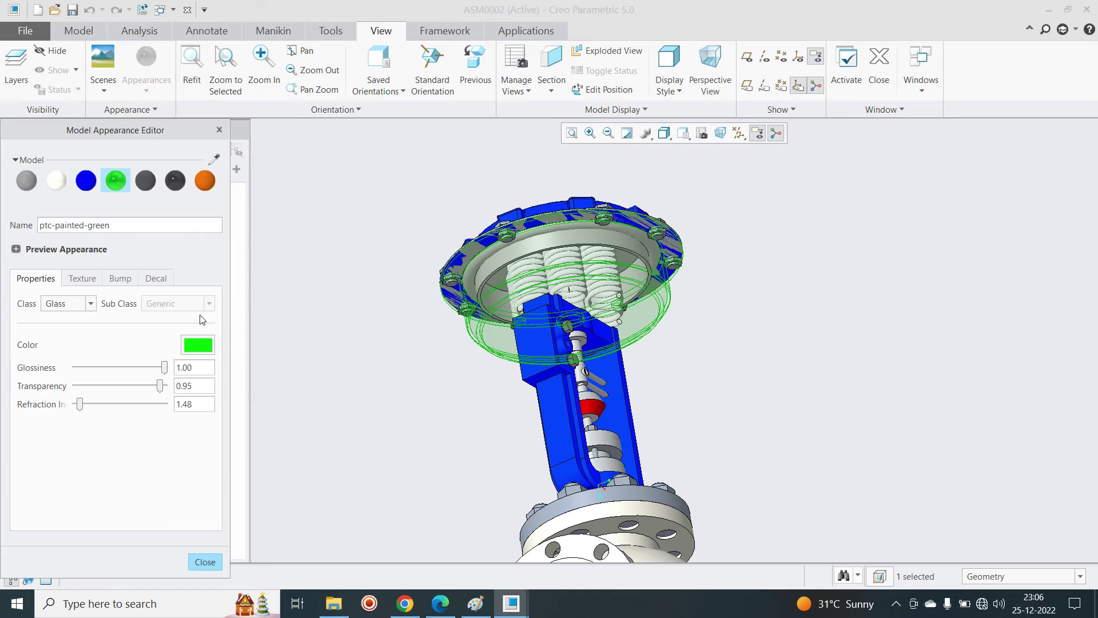
{"action": "left_click", "coordinate": [60, 308]}
{"action": "left_click", "coordinate": [60, 318]}
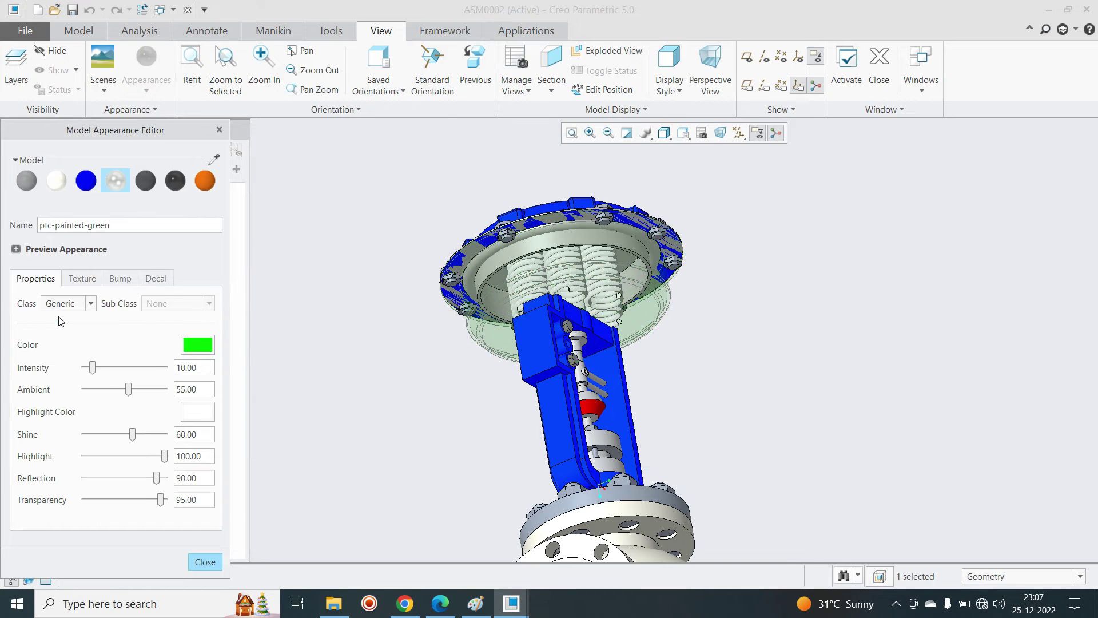
Switch the class to Metal and back to Generic, then close the appearance editor
{"action": "left_click", "coordinate": [69, 309]}
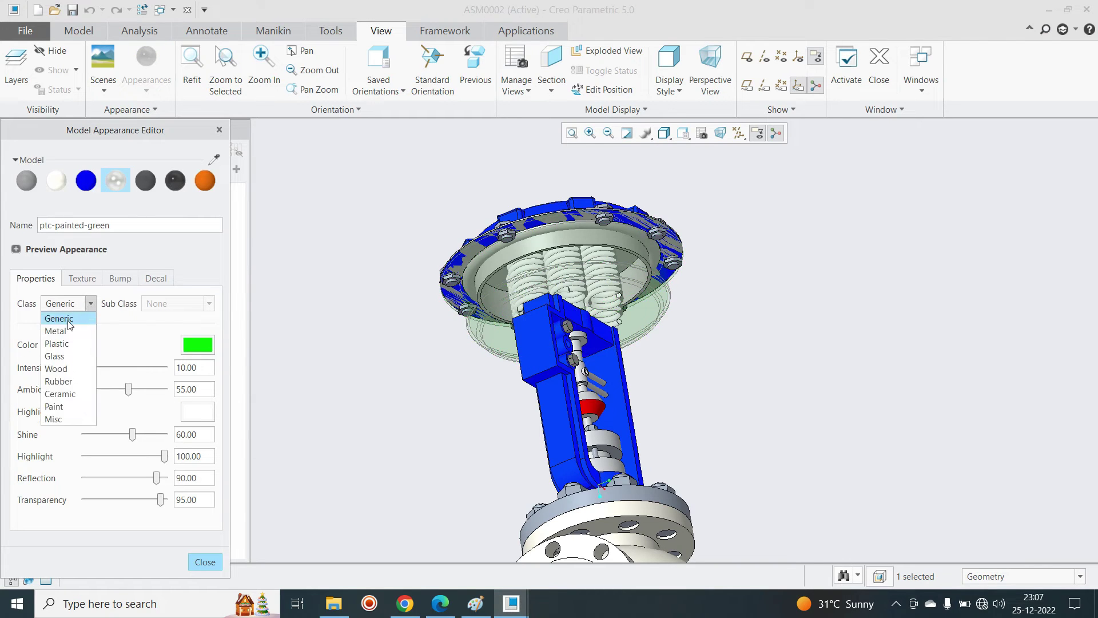
{"action": "left_click", "coordinate": [55, 332]}
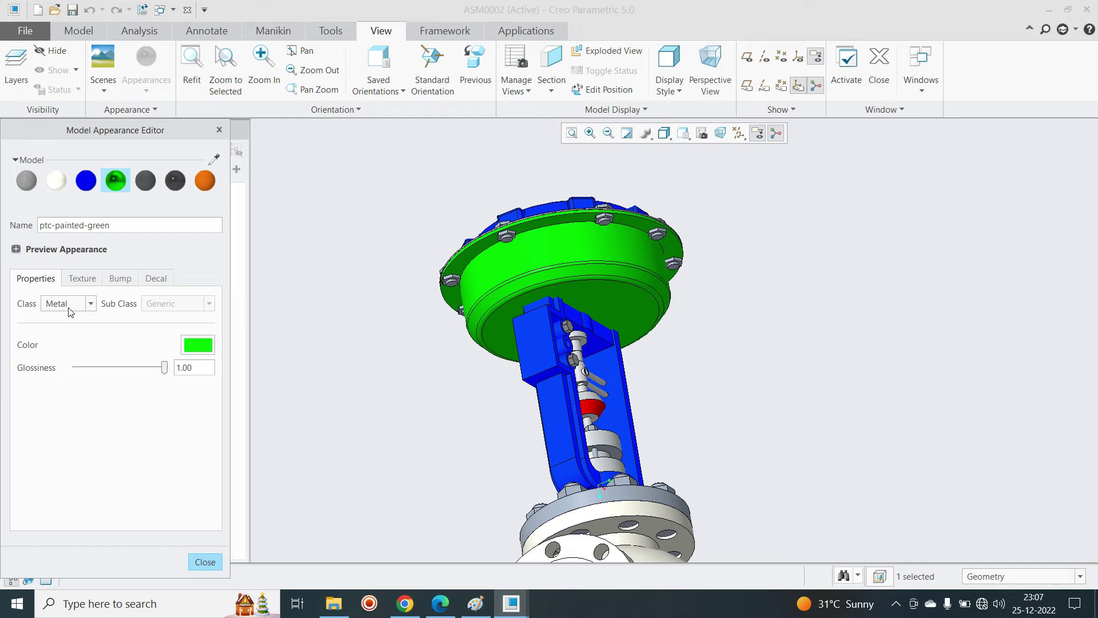
{"action": "left_click", "coordinate": [69, 309]}
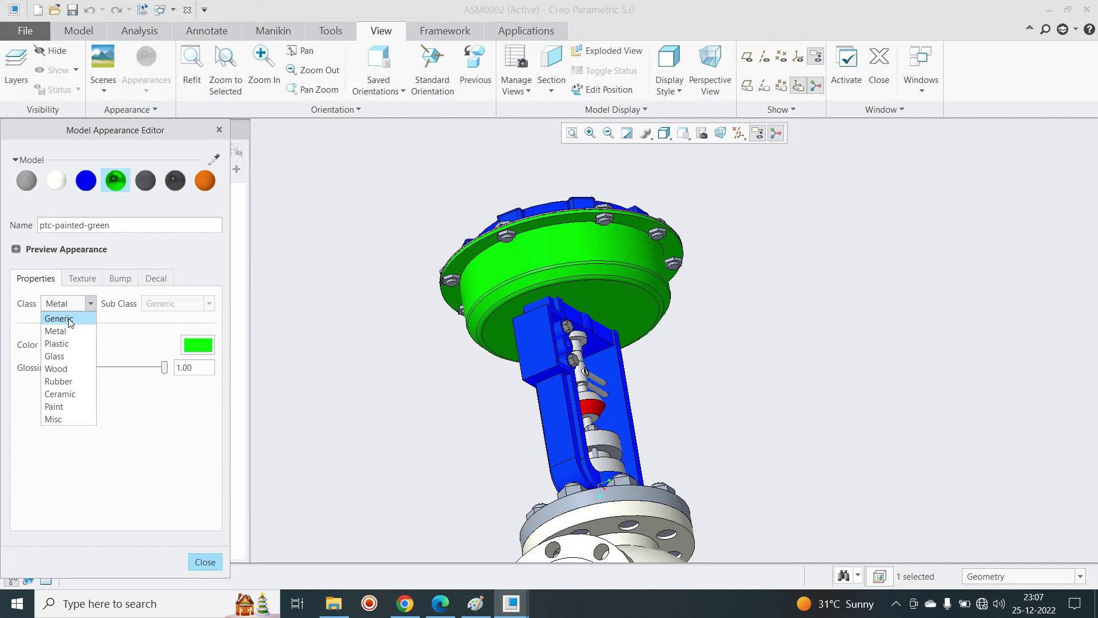
{"action": "left_click", "coordinate": [70, 318]}
{"action": "middle_click_drag", "start_coordinate": [611, 249], "coordinate": [587, 299]}
{"action": "left_click", "coordinate": [843, 313]}
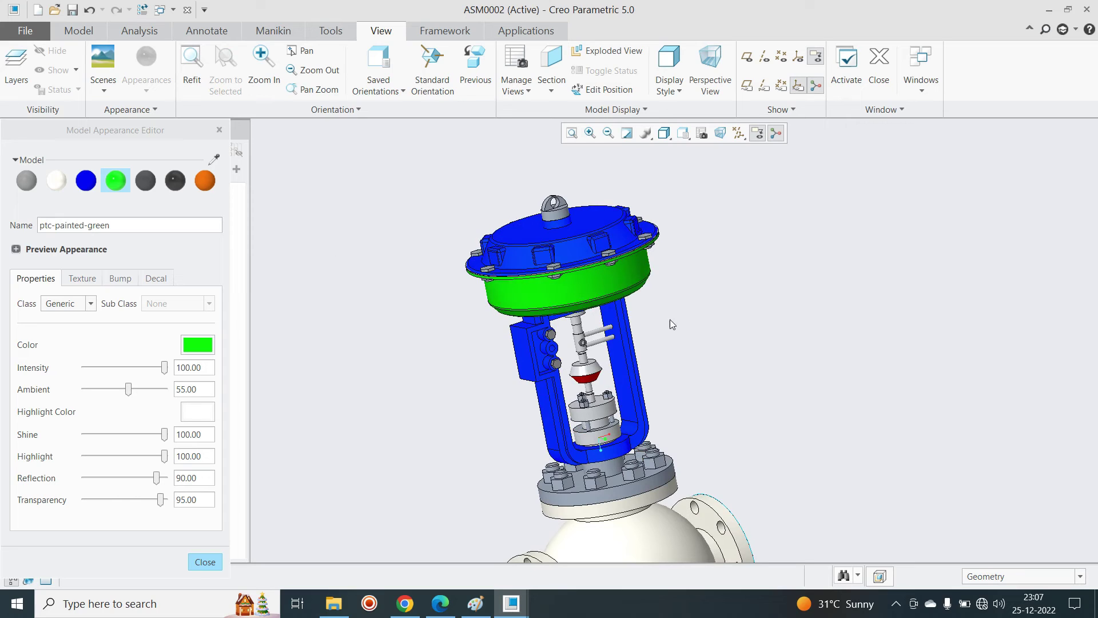
{"action": "left_click", "coordinate": [664, 111]}
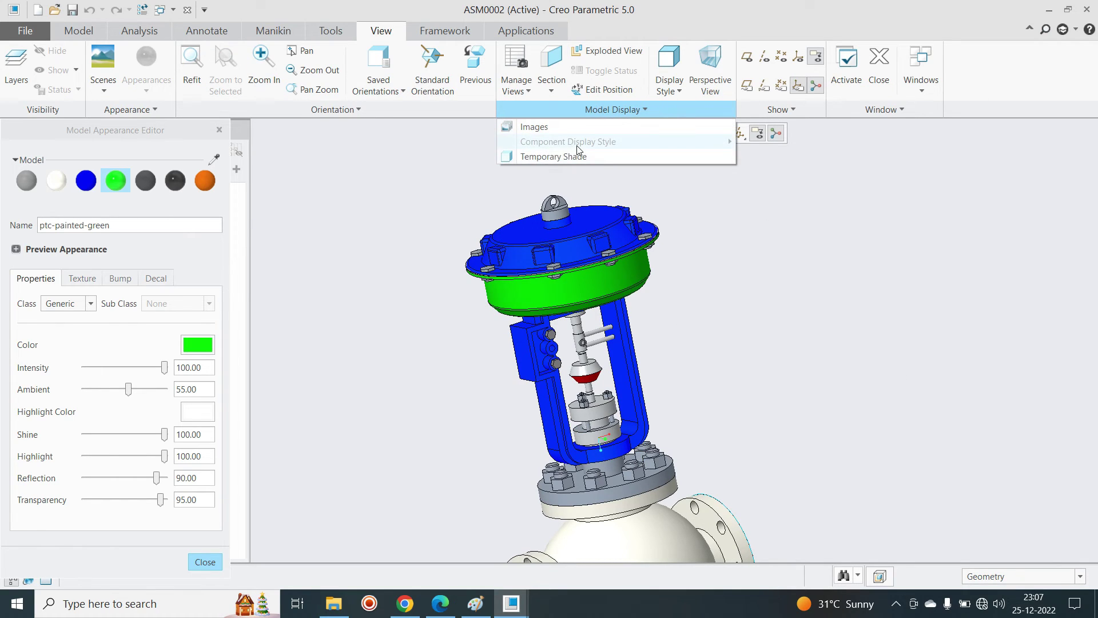
{"action": "left_click", "coordinate": [205, 561]}
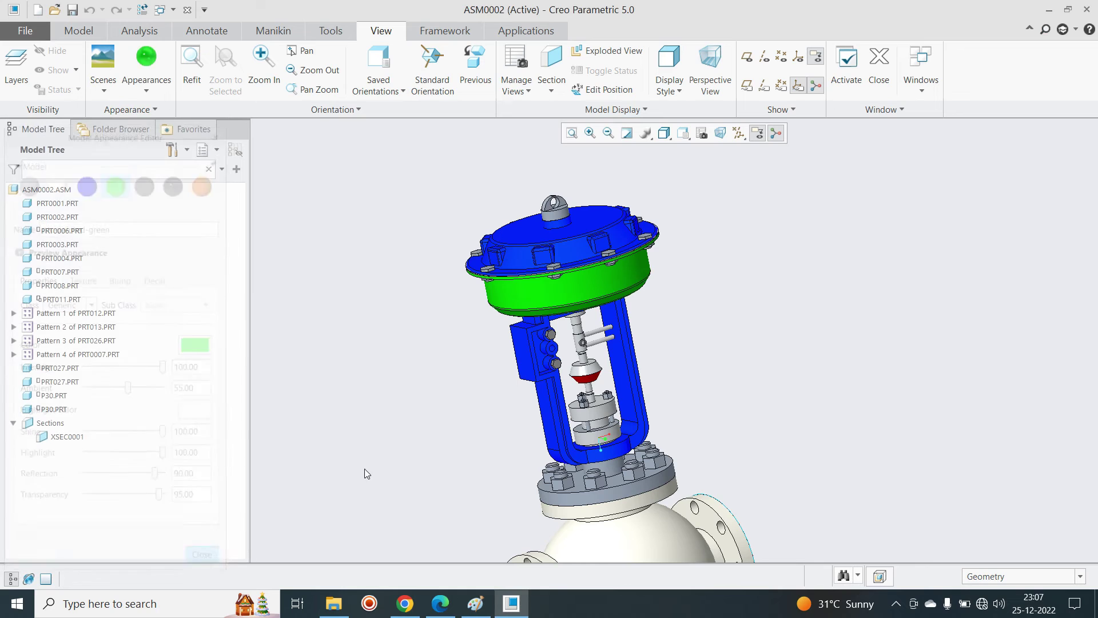
{"action": "scroll", "coordinate": [568, 338], "scroll_direction": "down", "scroll_amount": 3}
{"action": "scroll", "coordinate": [566, 336], "scroll_direction": "up", "scroll_amount": 3}
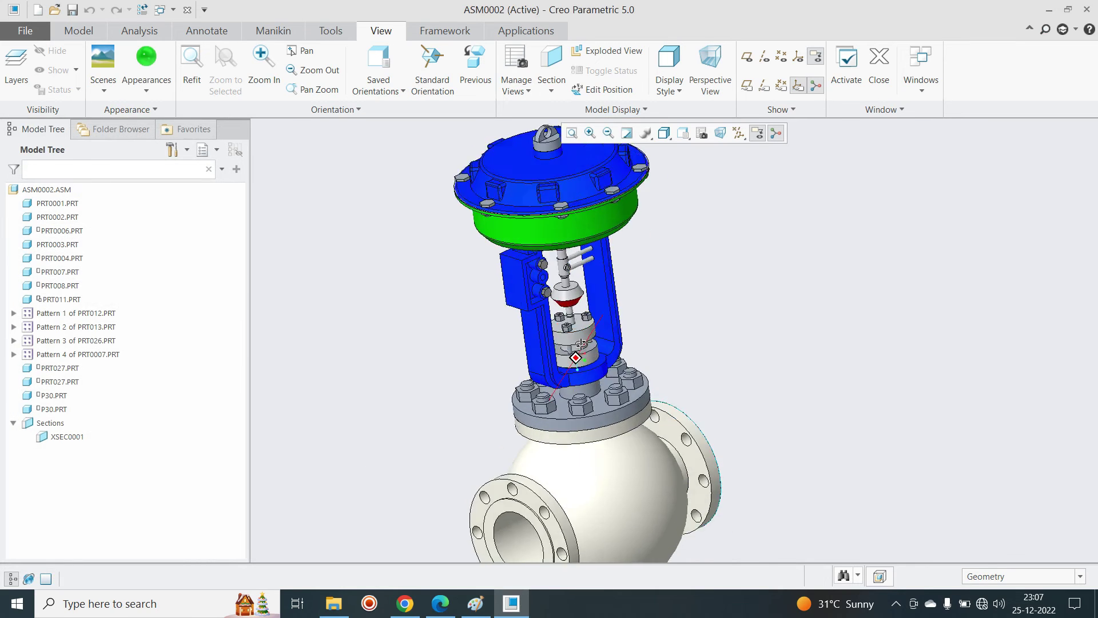
{"action": "scroll", "coordinate": [565, 337], "scroll_direction": "down", "scroll_amount": 3}
{"action": "scroll", "coordinate": [564, 337], "scroll_direction": "up", "scroll_amount": 3}
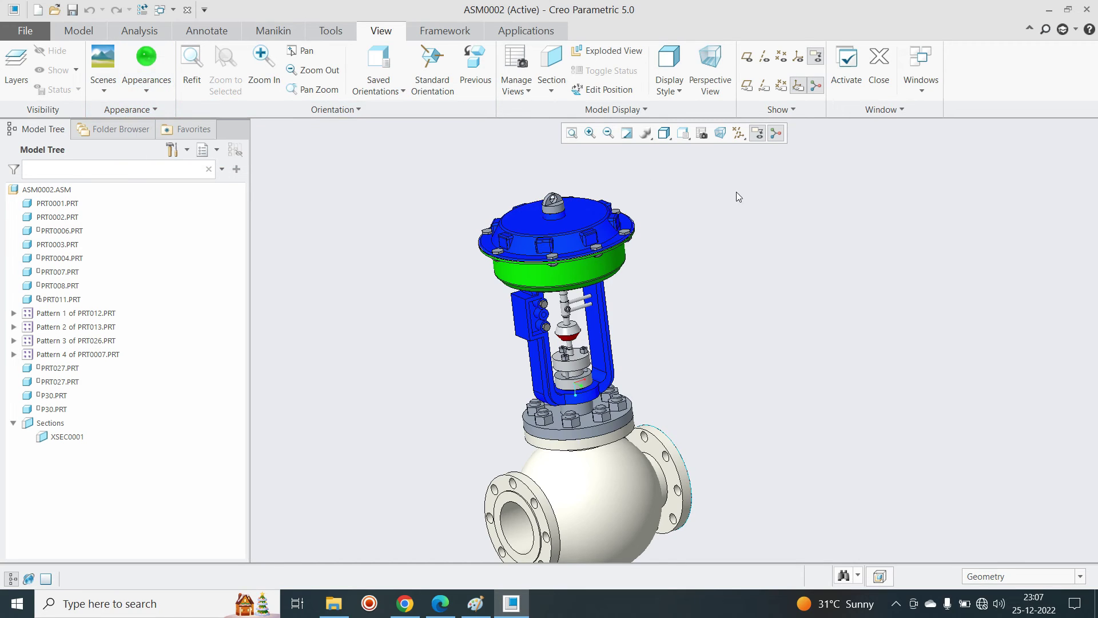
Select inner part PRT007.PRT and bring up its Component Display Style choices
{"action": "left_click", "coordinate": [642, 109]}
{"action": "left_click", "coordinate": [51, 272]}
{"action": "left_click", "coordinate": [615, 110]}
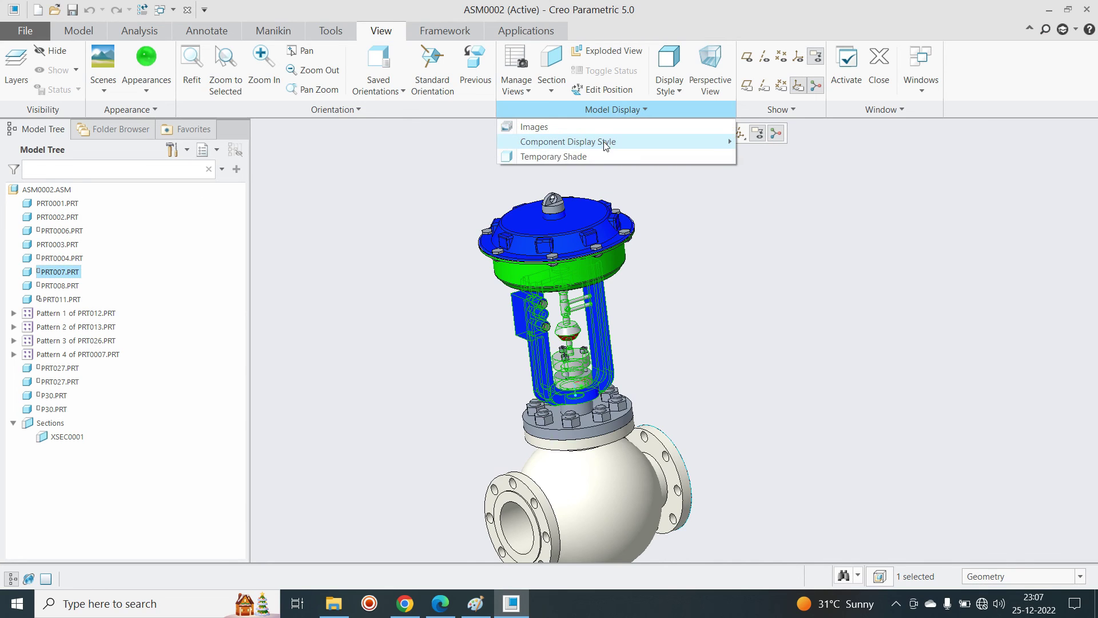
{"action": "mouse_move", "coordinate": [715, 142]}
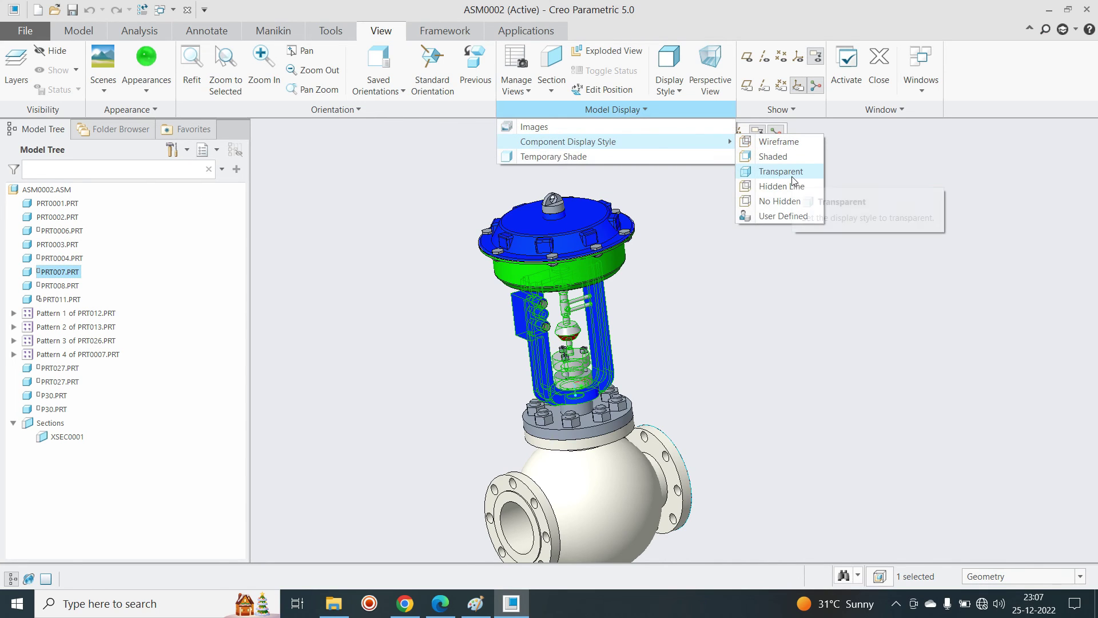